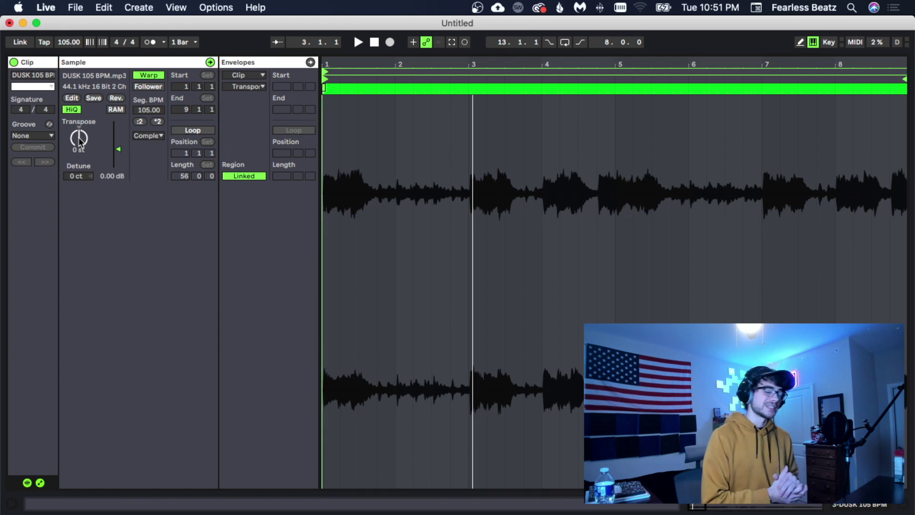
- Try the DUSK 105 BPM clip transposed up 7 semitones with playback, and reset its transposition to 0
left_click_drag(80, 139, 79, 126)
key("space")
key("space")
key("space")
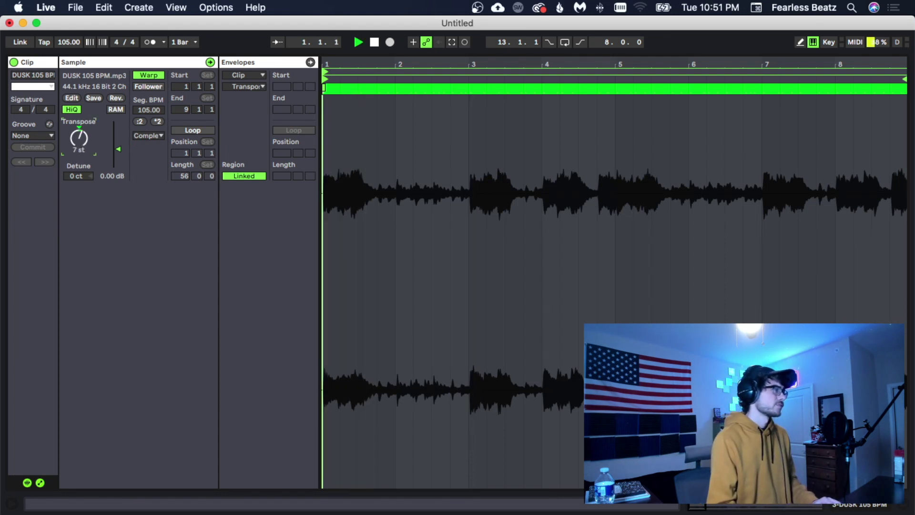
key("space")
double_click(79, 138)
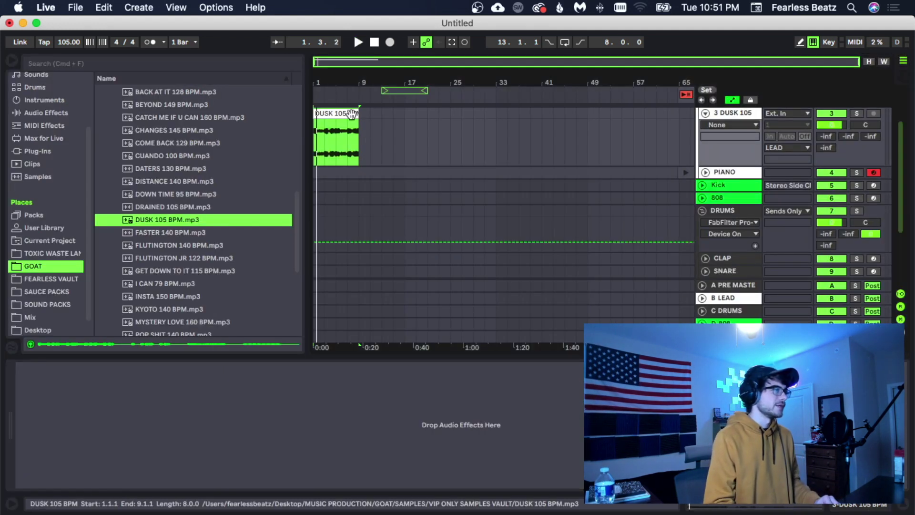
- Play the original DUSK 105 BPM clip briefly in the arrangement and duplicate it directly behind the original at bar 9
key("space")
scroll(368, 130, "up", 3)
key("space")
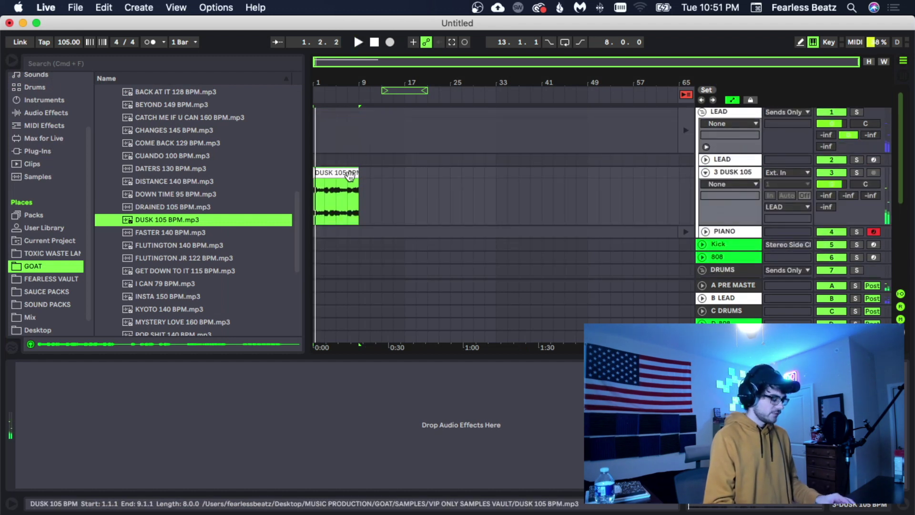
key("super+d")
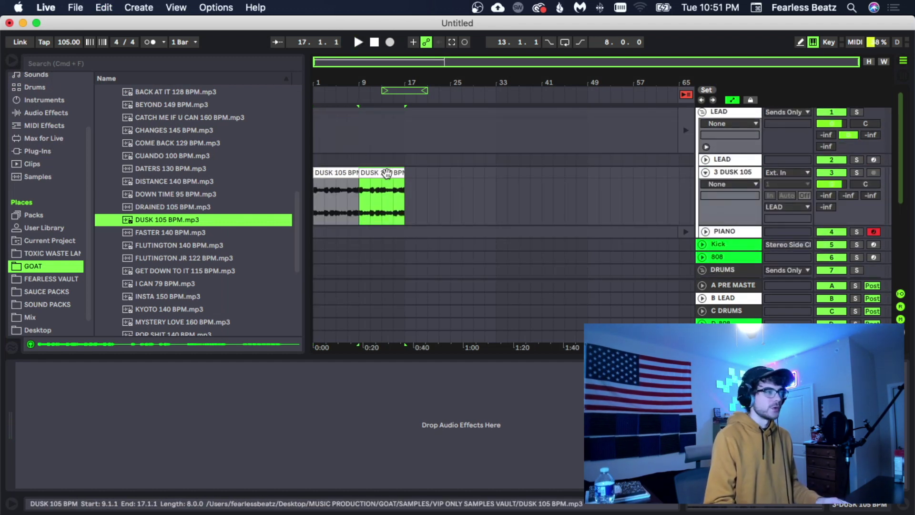
- Recolor the duplicated clip at bars 9 to 17 yellow-green to tell it apart from the original
right_click(387, 173)
key("Escape")
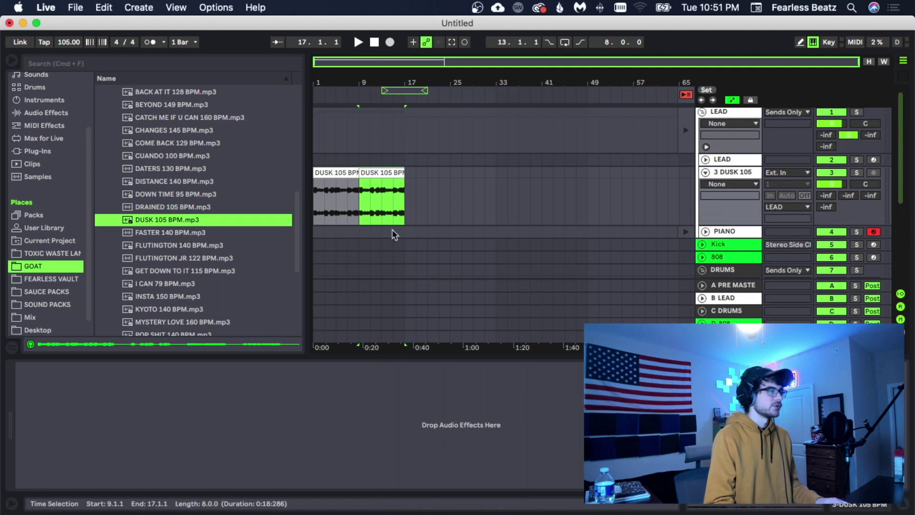
right_click(383, 172)
left_click(439, 465)
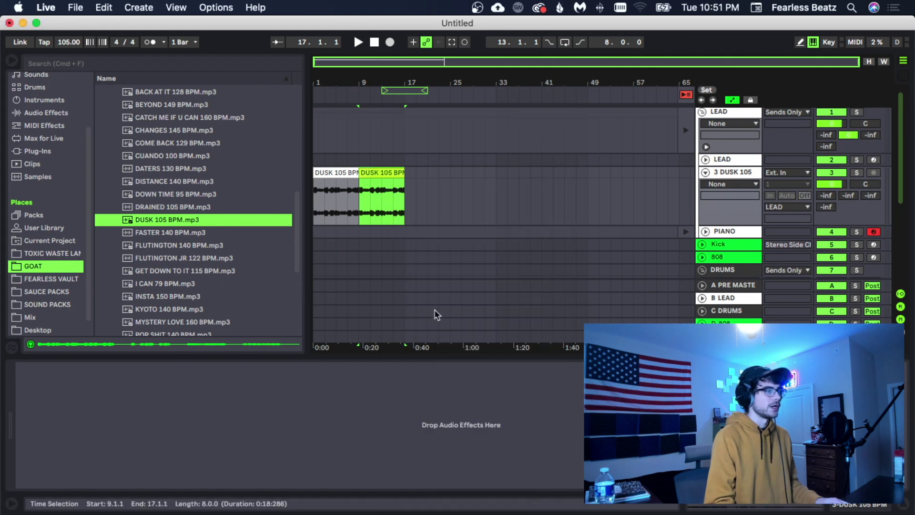
- Audition the yellow-green clip transposed to 12 semitones, and set its transposition to -12 semitones
double_click(394, 173)
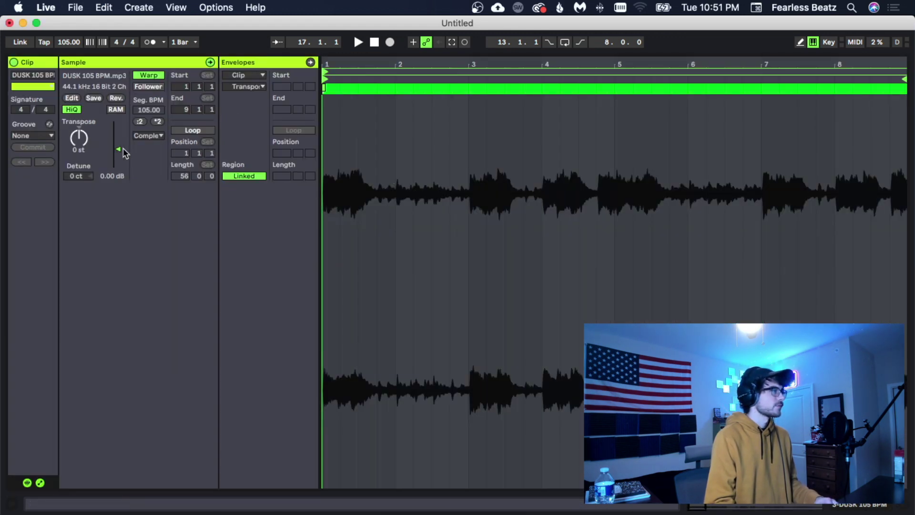
left_click_drag(79, 138, 79, 138)
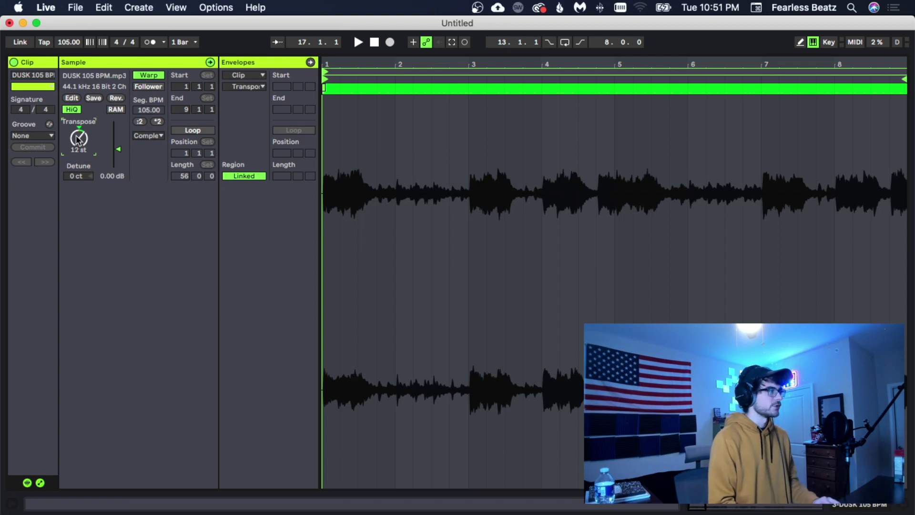
key("space")
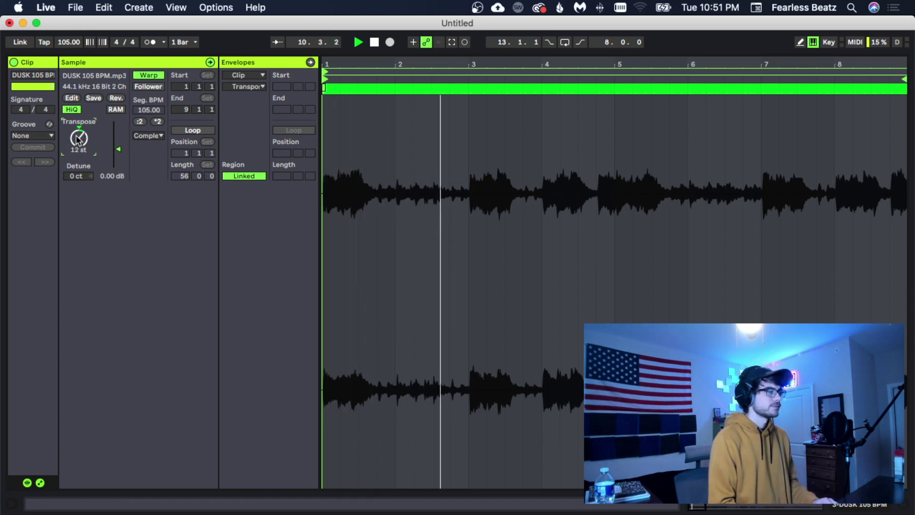
left_click_drag(79, 138, 79, 139)
key("space")
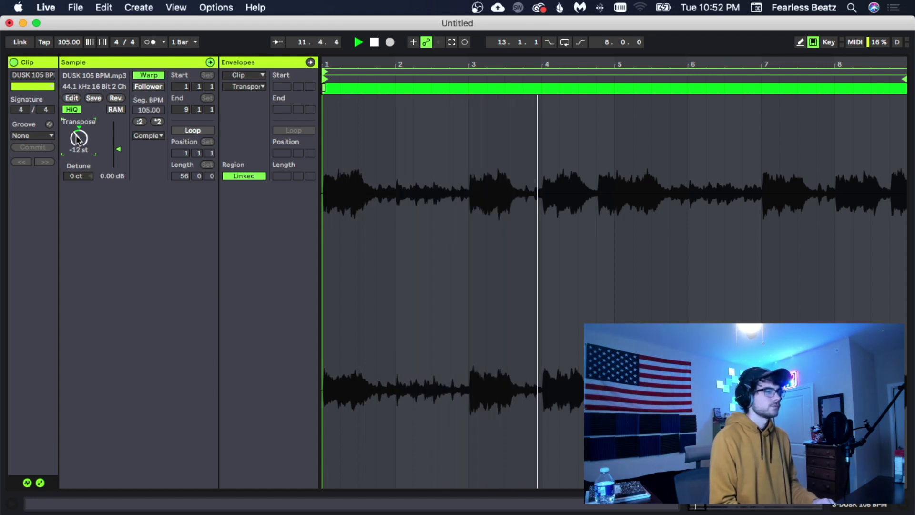
key("space")
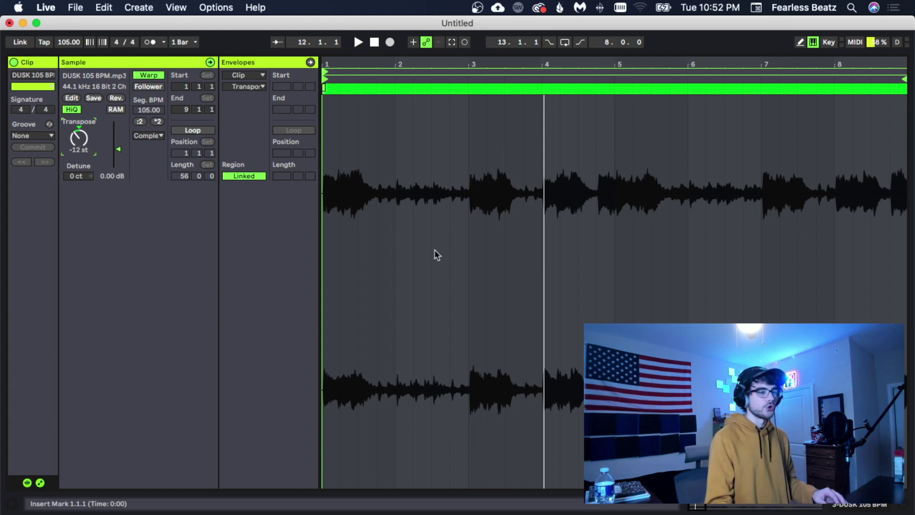
left_click(848, 509)
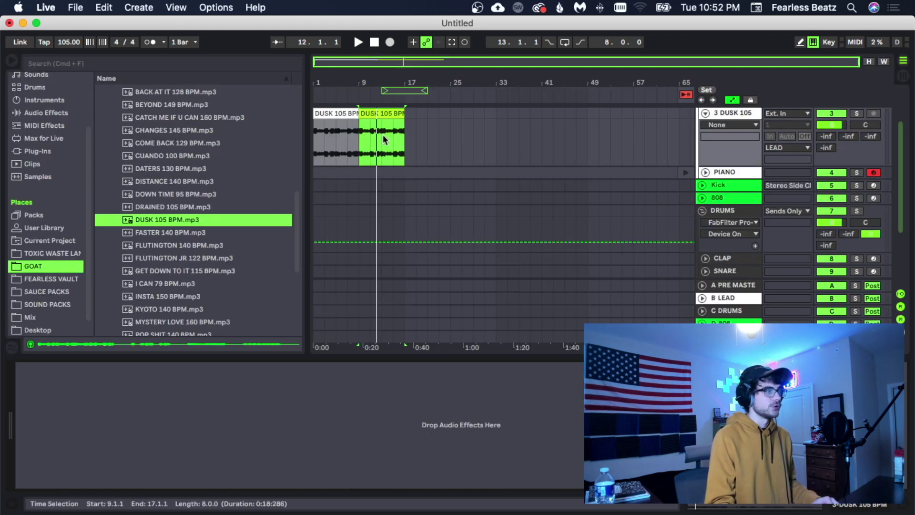
- Copy the original clip to bar 17 and the transposed yellow-green clip to bar 25 on the same track
scroll(334, 111, "up", 2)
left_click(346, 147)
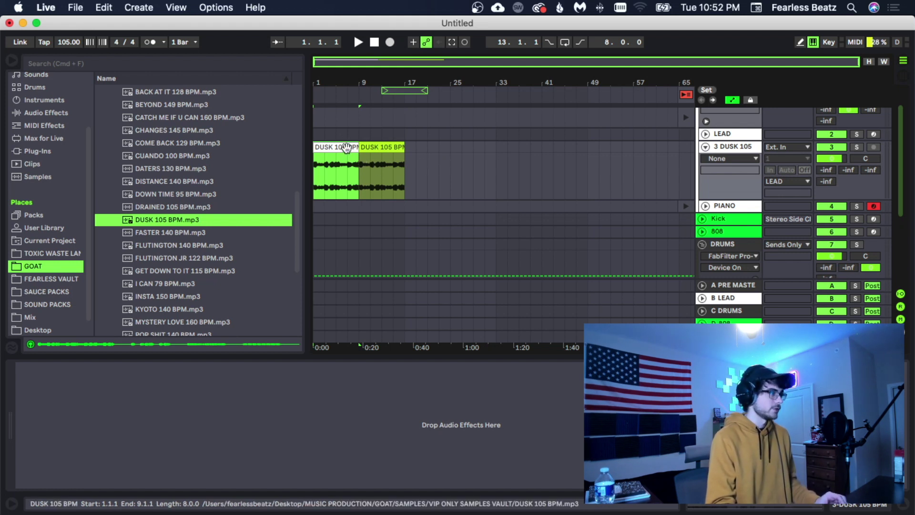
left_click_drag(348, 149, 448, 159)
left_click(395, 149)
left_click_drag(394, 150, 450, 147)
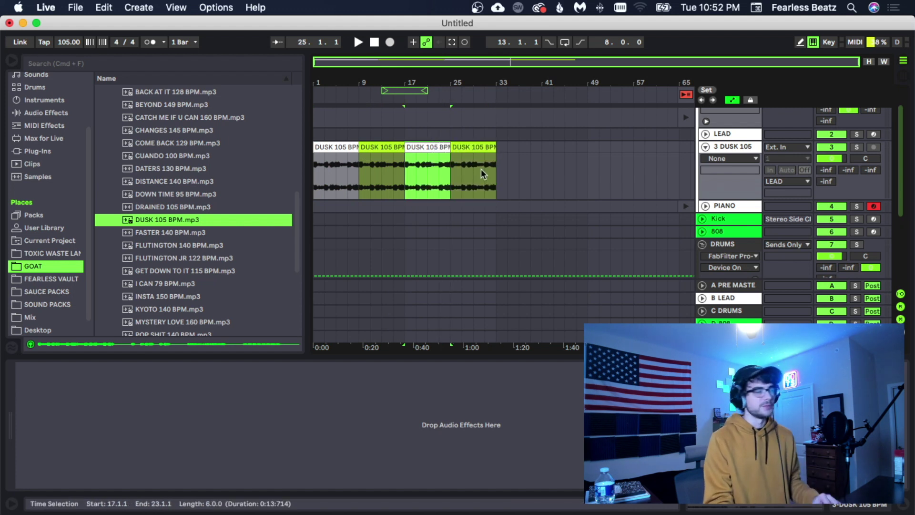
- Reverse the first DUSK 105 BPM clip at bars 1 to 9 and play it back
right_click(414, 147)
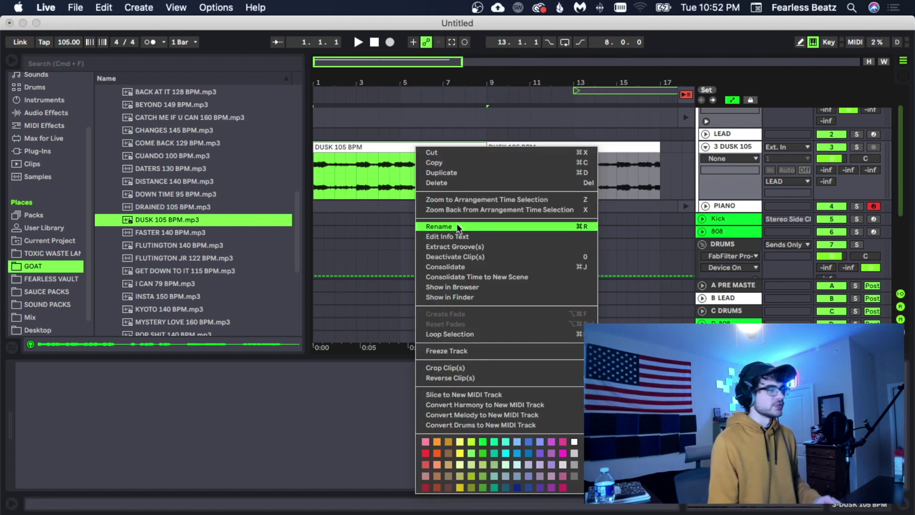
left_click(465, 378)
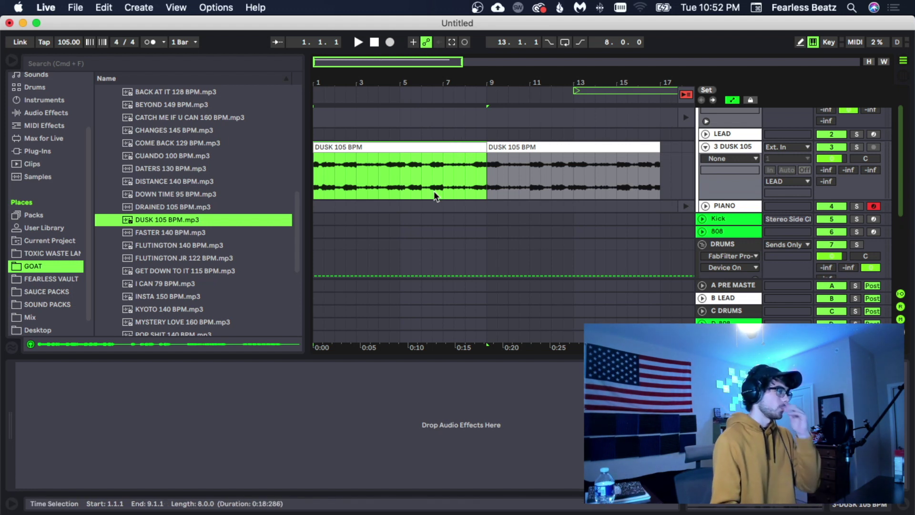
key("space")
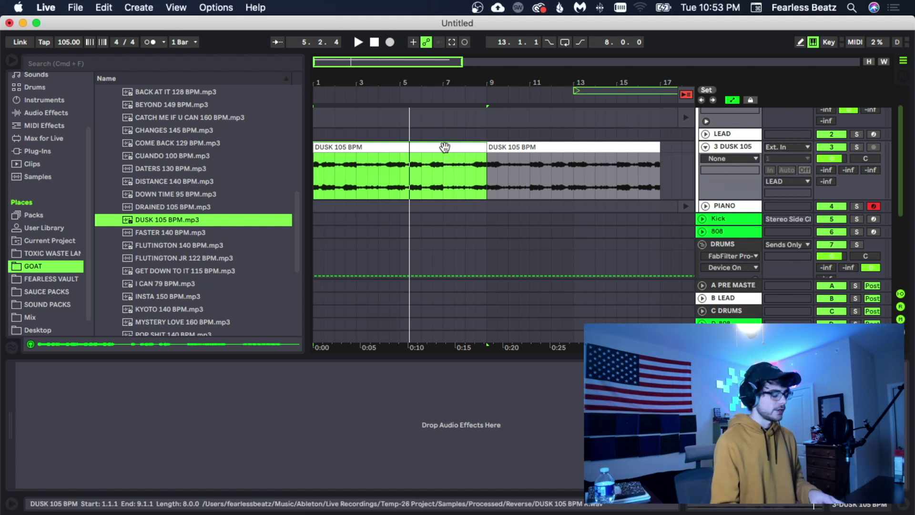
- Separate the half-bar section from 2.1.1 to 2.3.1 of the sample into its own clip
left_click_drag(445, 147, 335, 153)
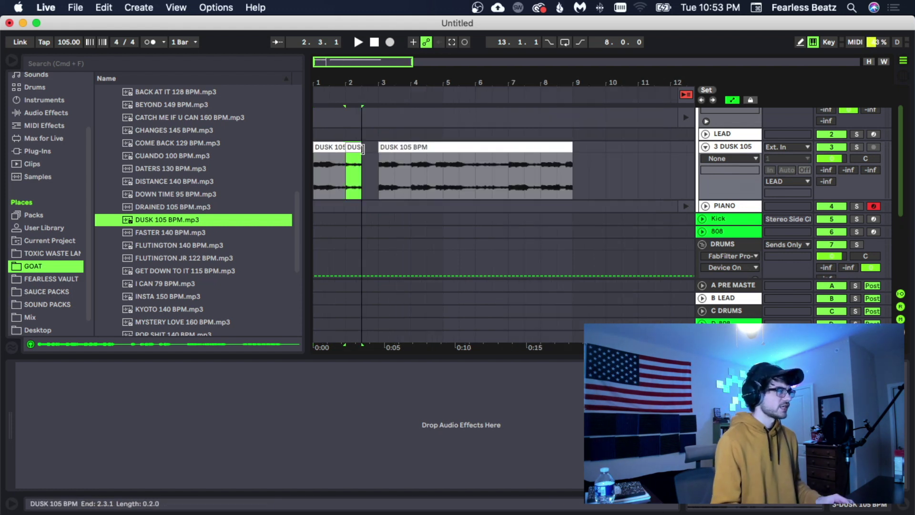
key("super+d")
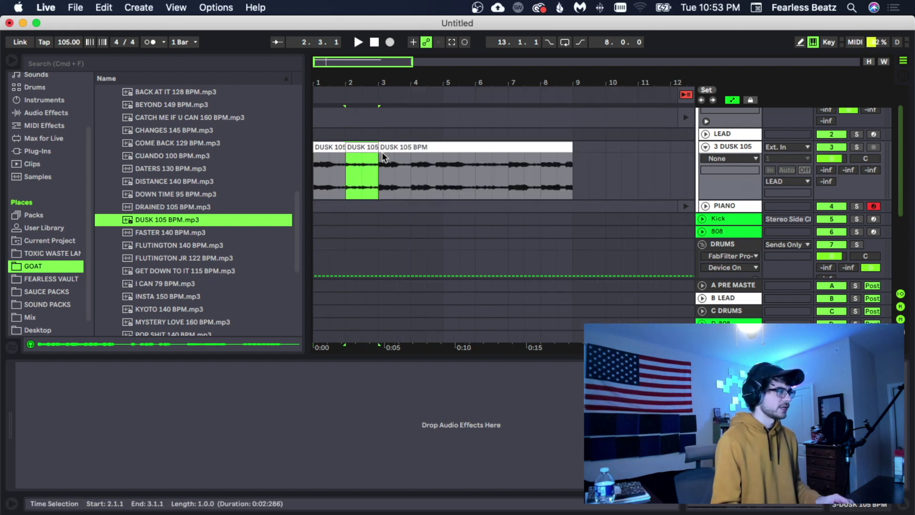
left_click(363, 168)
left_click(357, 151)
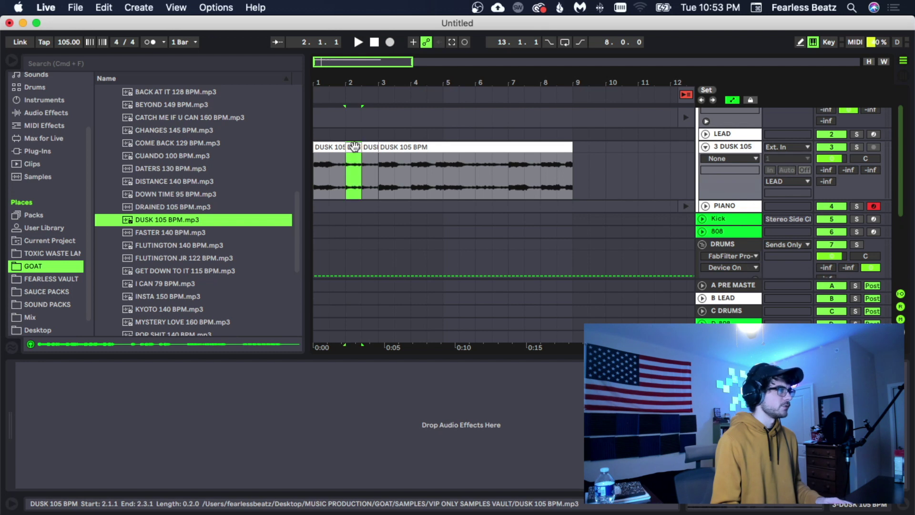
- Reverse the half-bar clip at 2.1.1 and play the sample from the first bar
right_click(357, 154)
left_click(405, 371)
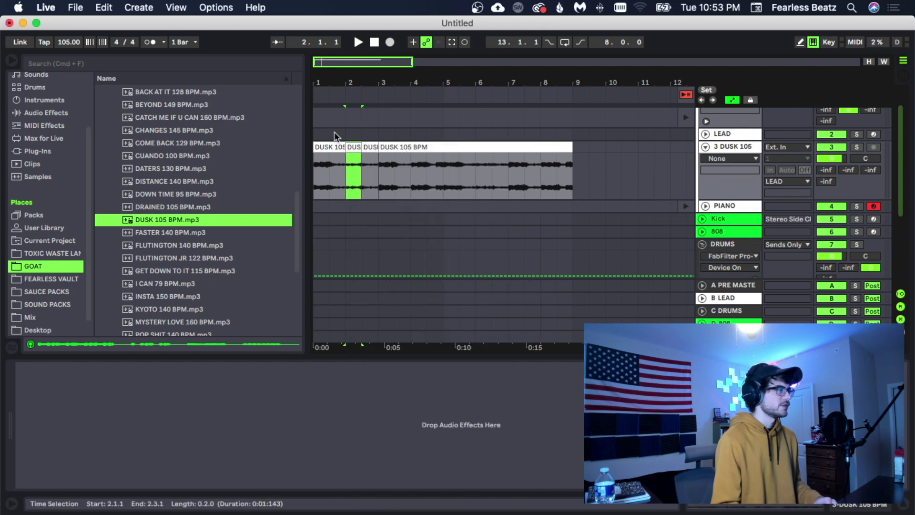
left_click(334, 147)
key("space")
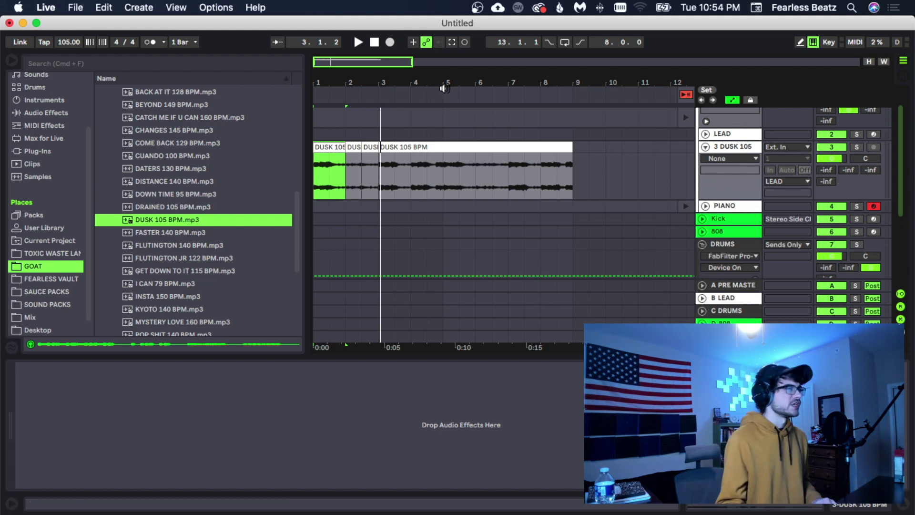
- Load the DUSK 105 BPM clip as a sampler on the new MIDI track and slice it by transients with 48% sensitivity
left_click_drag(447, 87, 447, 85)
left_click_drag(447, 85, 447, 48)
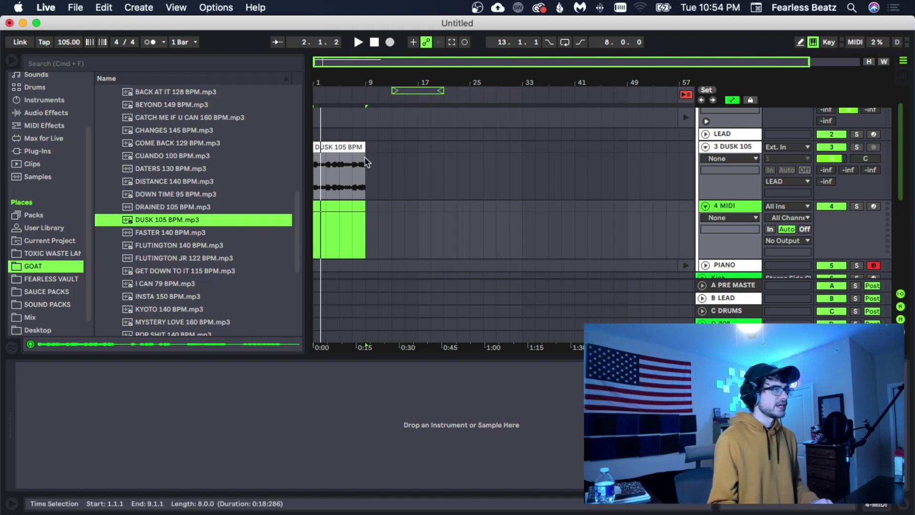
left_click_drag(365, 162, 373, 428)
left_click_drag(407, 482, 465, 426)
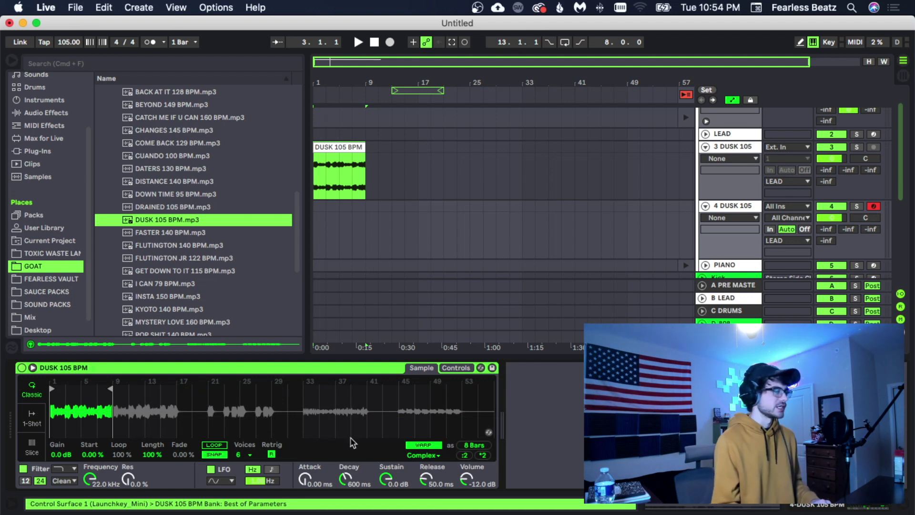
left_click(38, 453)
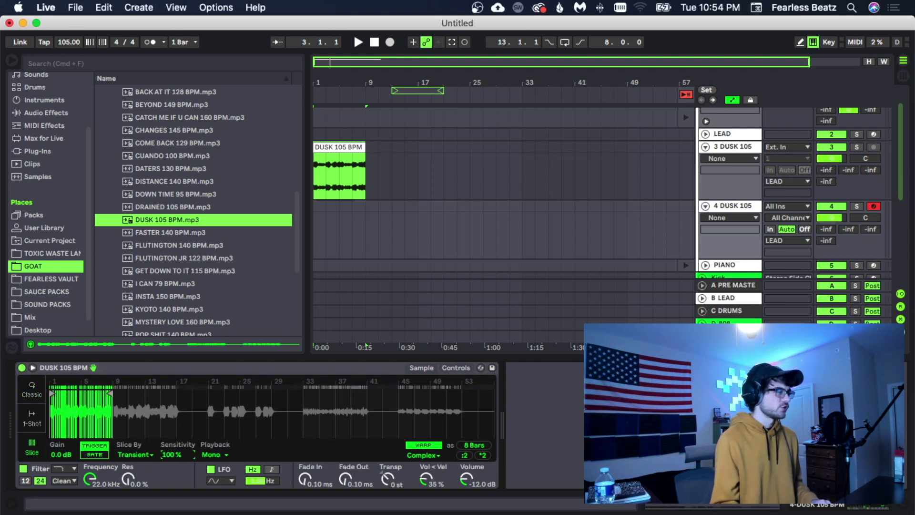
left_click_drag(172, 455, 173, 477)
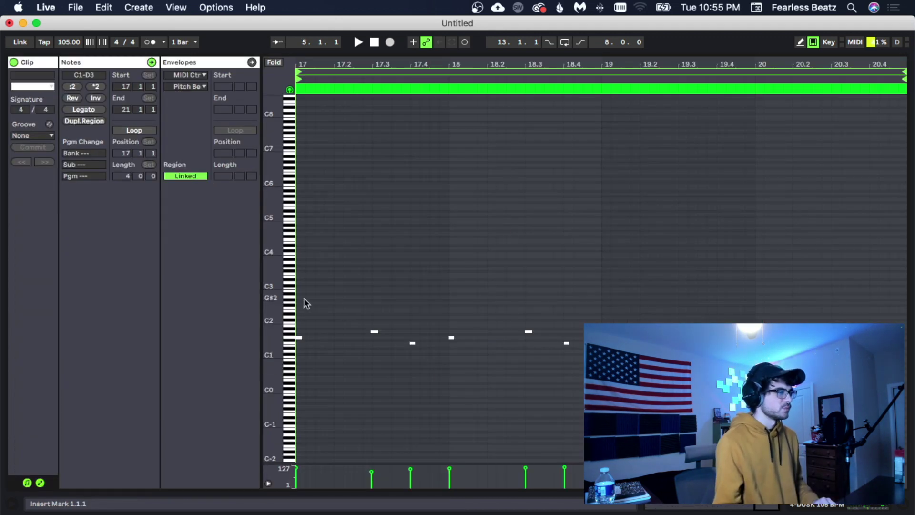
- Select all notes in the four-bar MIDI clip and play the sliced pattern back
left_click_drag(299, 293, 908, 455)
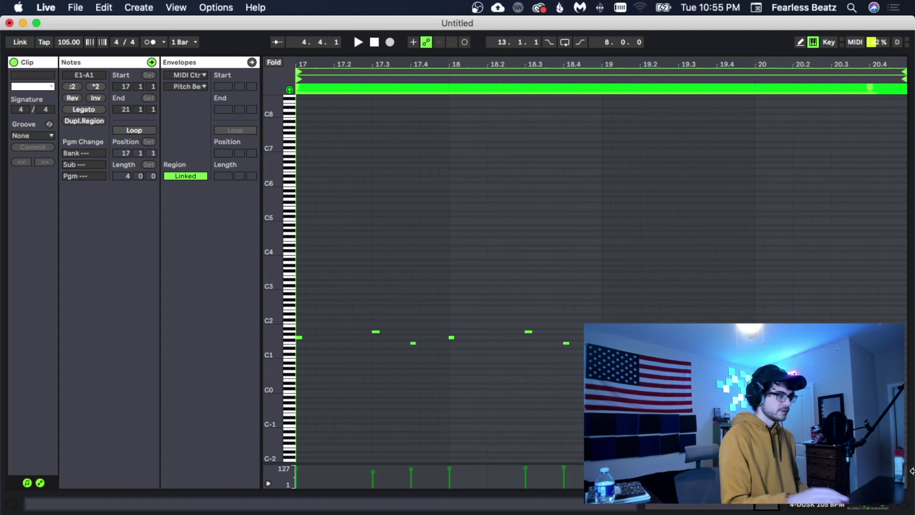
key("space")
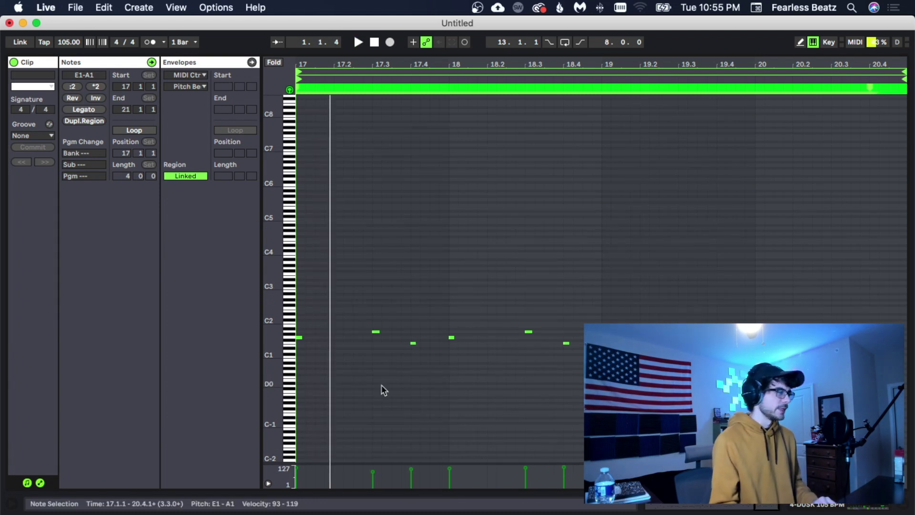
key("space")
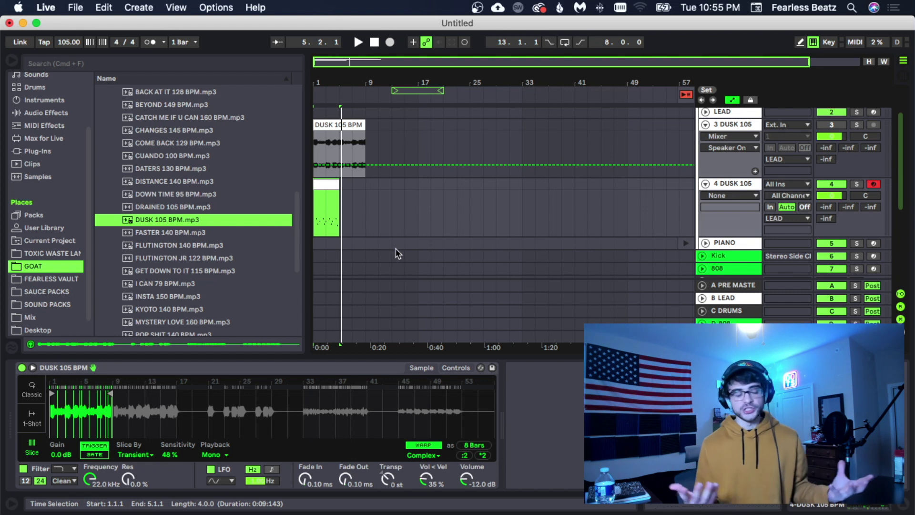
- Undo the sliced MIDI track and duplicate the DUSK 105 BPM audio clip to bar 9
key("super+z")
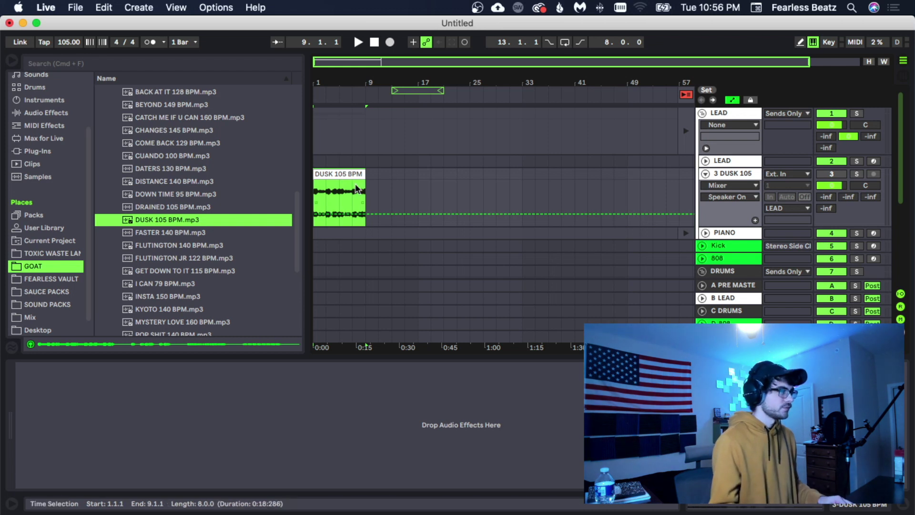
key("super+d")
left_click(353, 172)
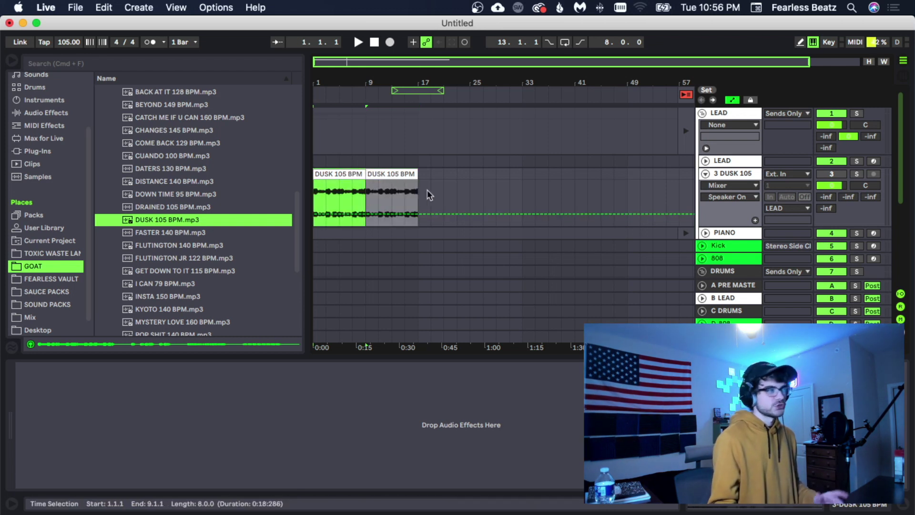
left_click(398, 174)
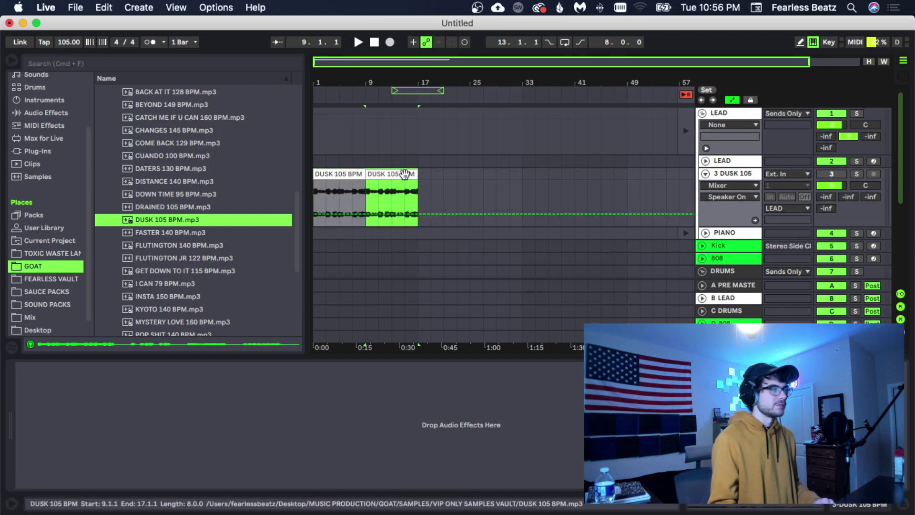
- Duplicate the 3 DUSK 105 track, keeping only the first clip on the original track and only the second clip on the copy
right_click(723, 178)
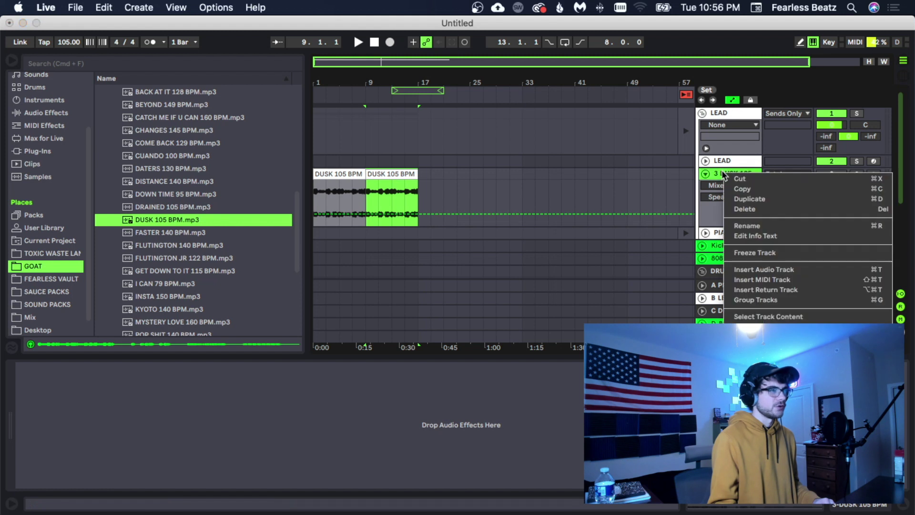
left_click(745, 199)
left_click(364, 238)
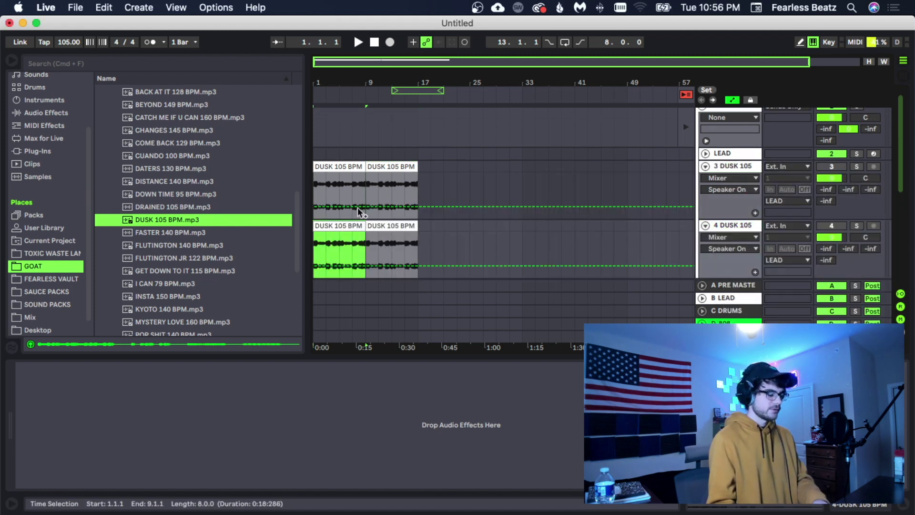
key("Delete")
left_click(382, 167)
key("Delete")
- Reverse the second DUSK 105 BPM clip on the 4 DUSK 105 track and load ShaperBox 2 on that track
right_click(395, 225)
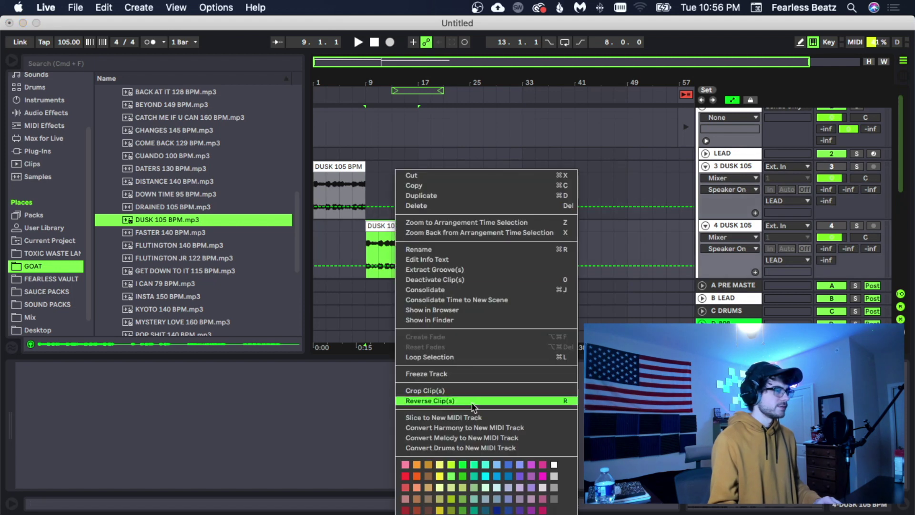
left_click(473, 401)
scroll(755, 195, "down", 2)
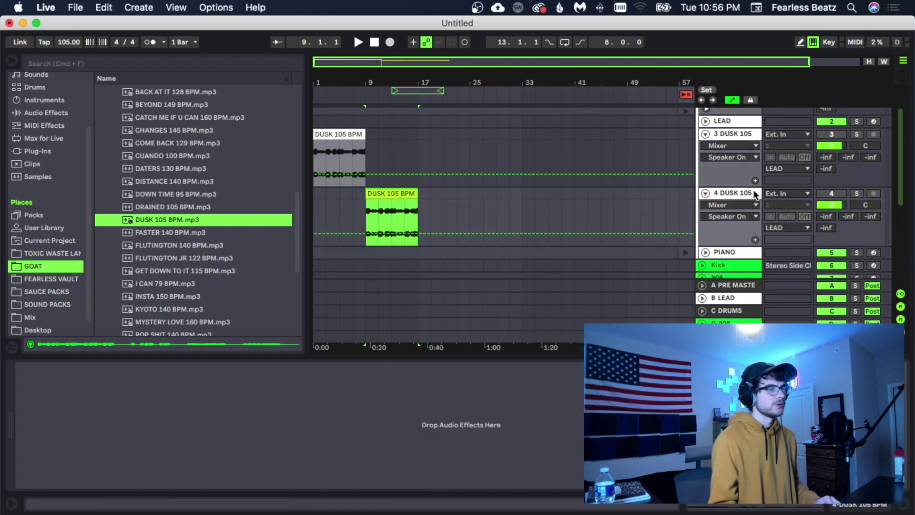
left_click(47, 151)
left_click(167, 250)
left_click_drag(377, 356, 379, 361)
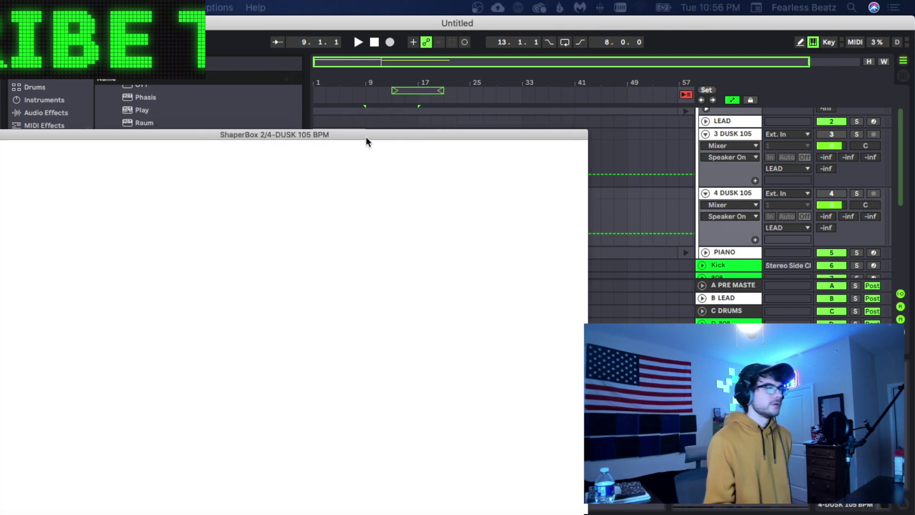
left_click_drag(367, 138, 582, 74)
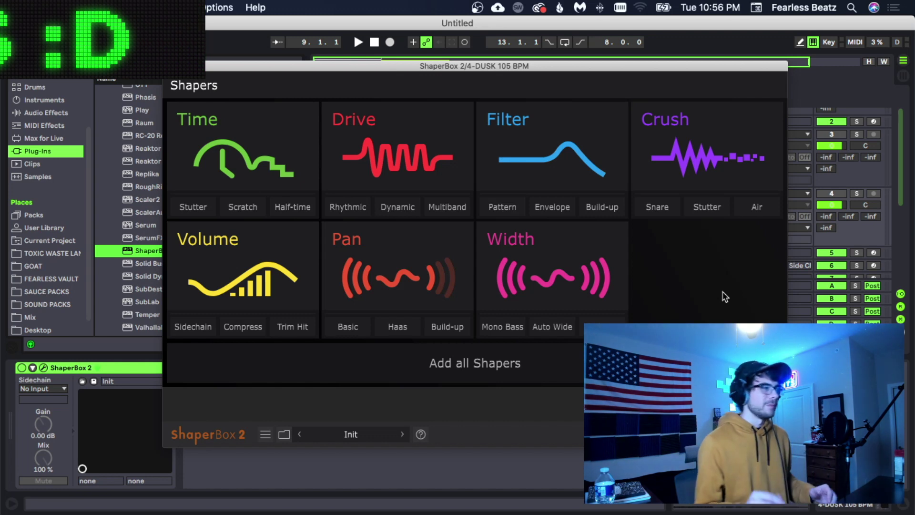
- Add a Time shaper in ShaperBox 2 and audition its four-bar Pitch presets, choosing the rising ramp curve
left_click(261, 140)
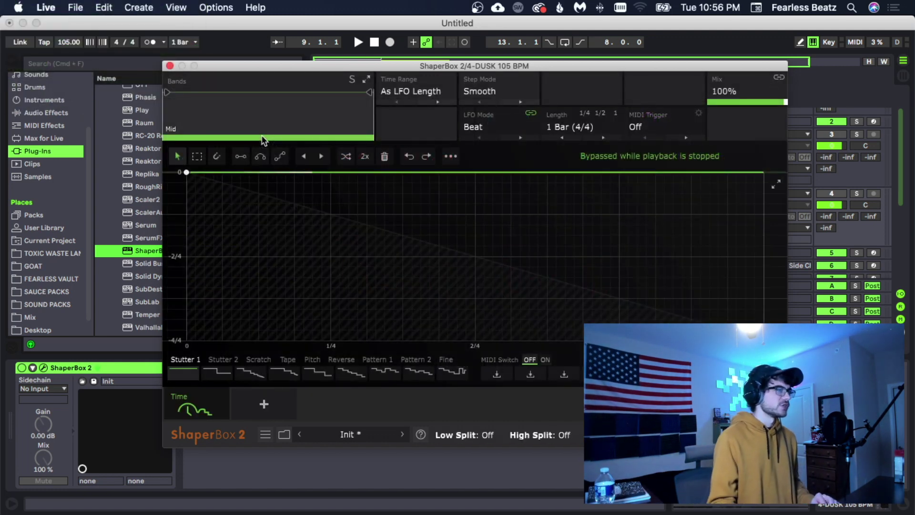
left_click(281, 370)
key("space")
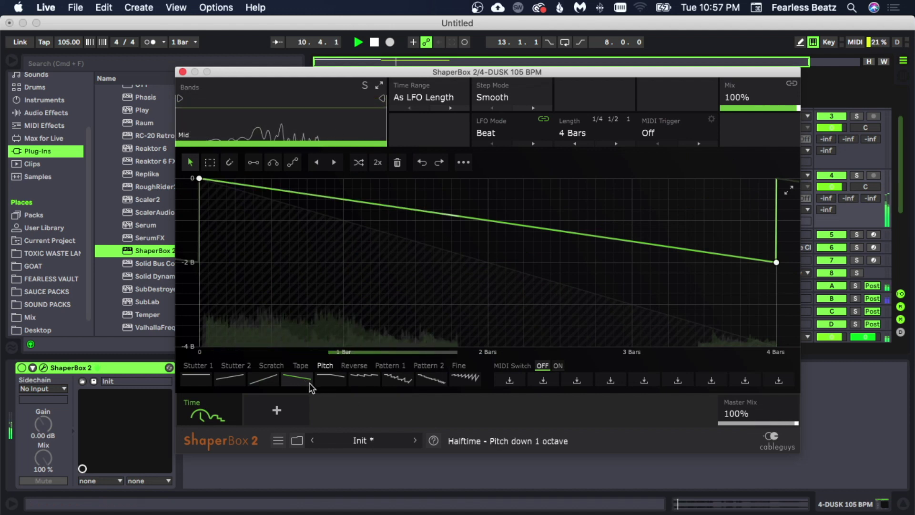
left_click(238, 384)
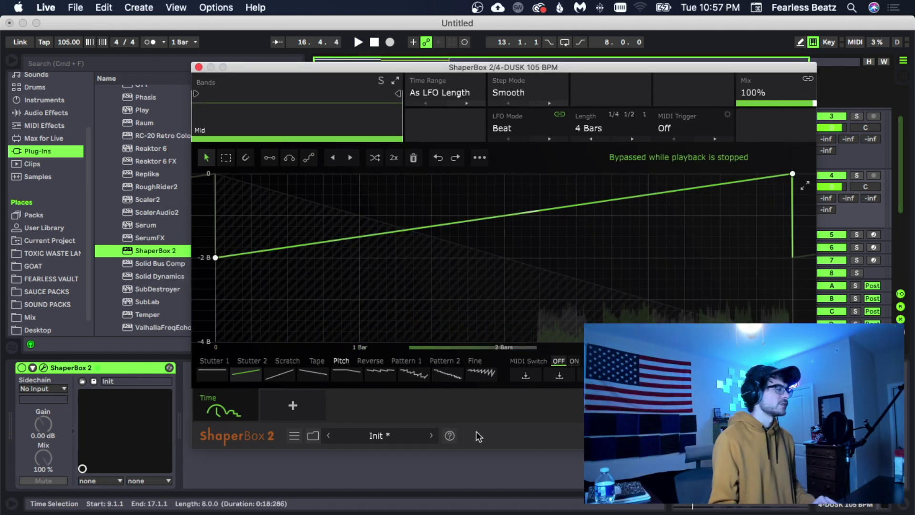
- Add a Volume shaper and audition its Sidechain curves during playback, ending on Sidechain 2
left_click(294, 406)
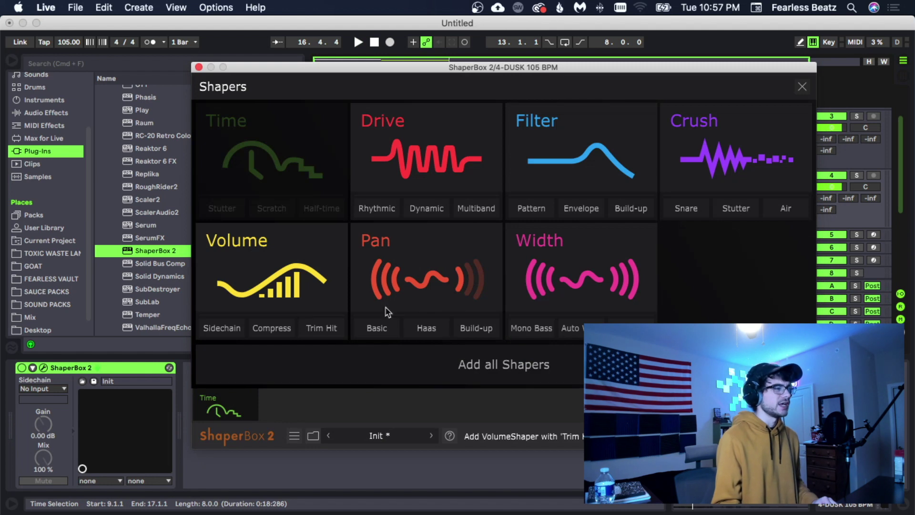
left_click(277, 273)
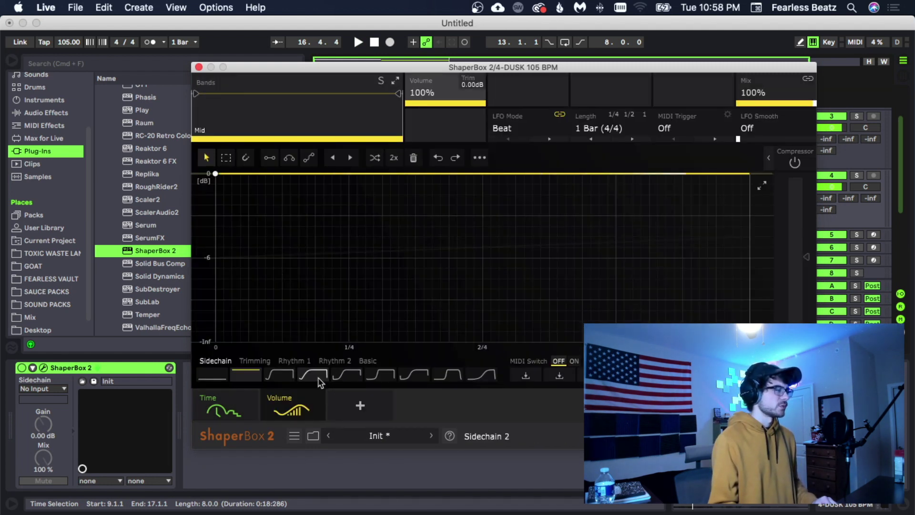
left_click(339, 379)
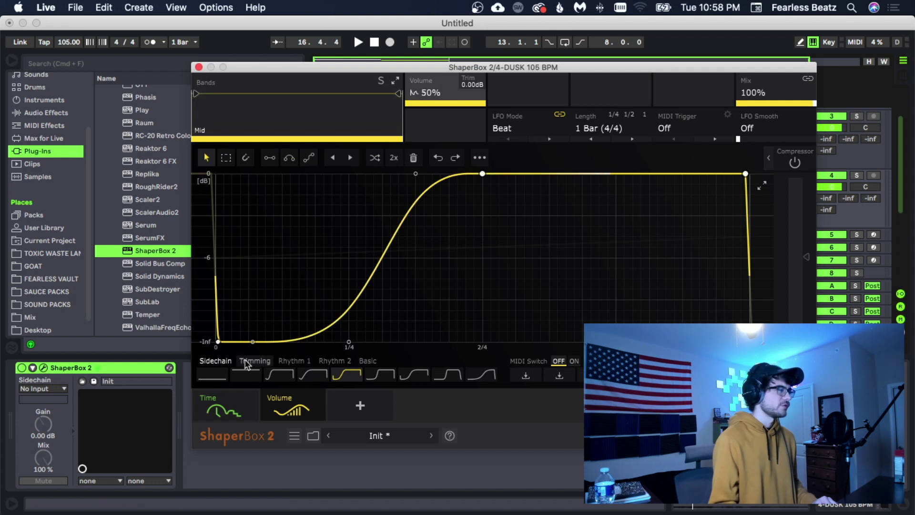
left_click(379, 375)
key("space")
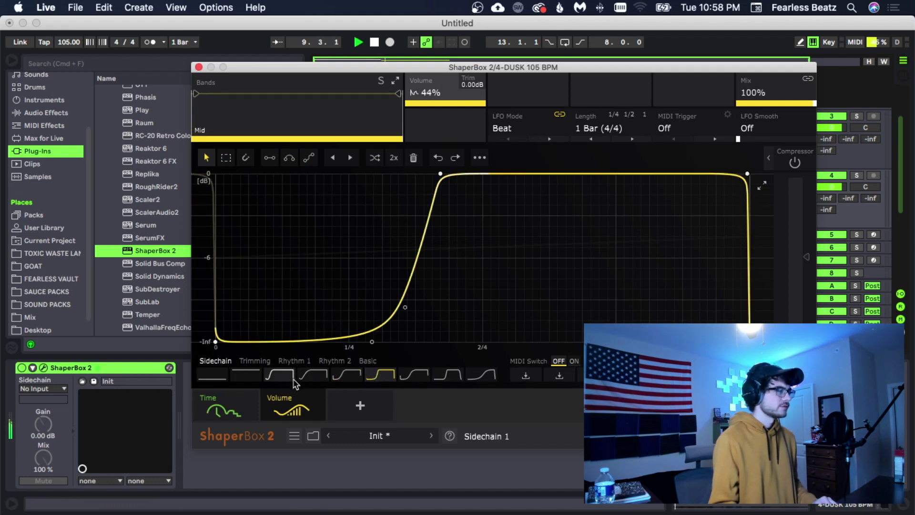
left_click(313, 375)
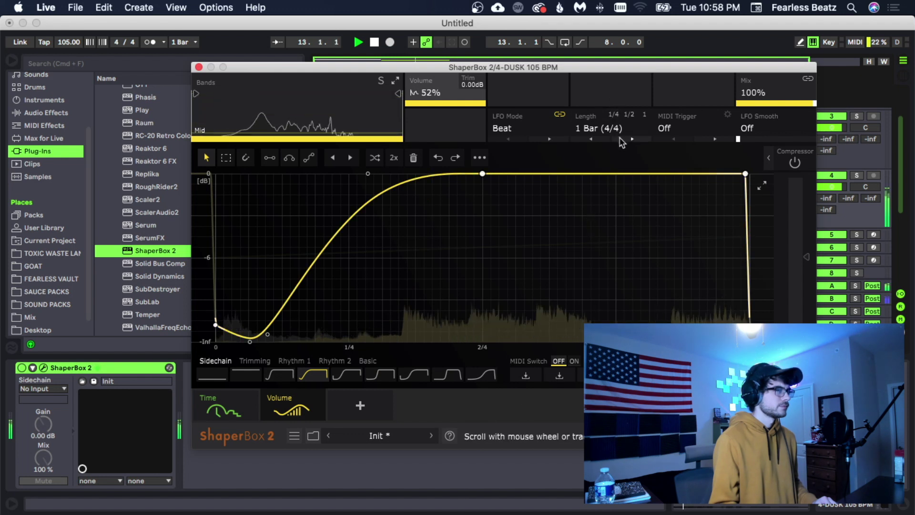
- Try a 1/2 length on the Volume shaper during playback, and remove that shaper from ShaperBox 2
left_click(592, 139)
left_click(592, 139)
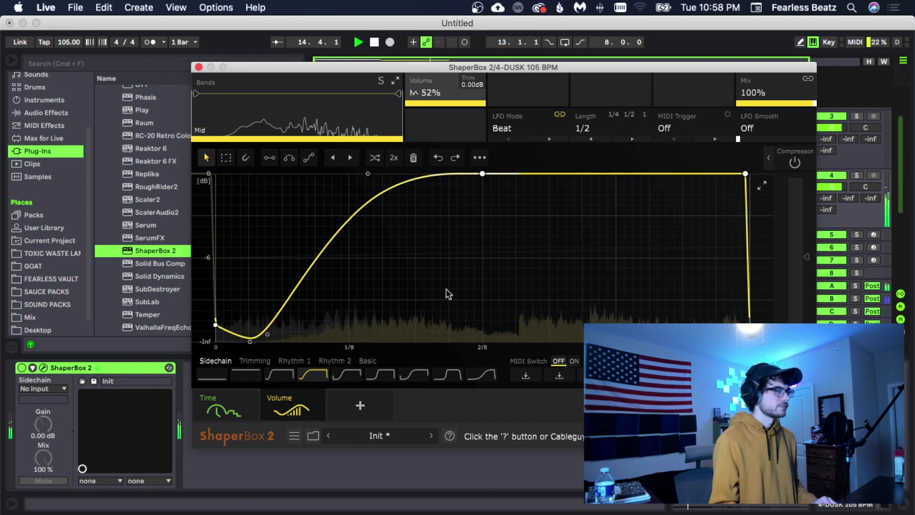
left_click(315, 410)
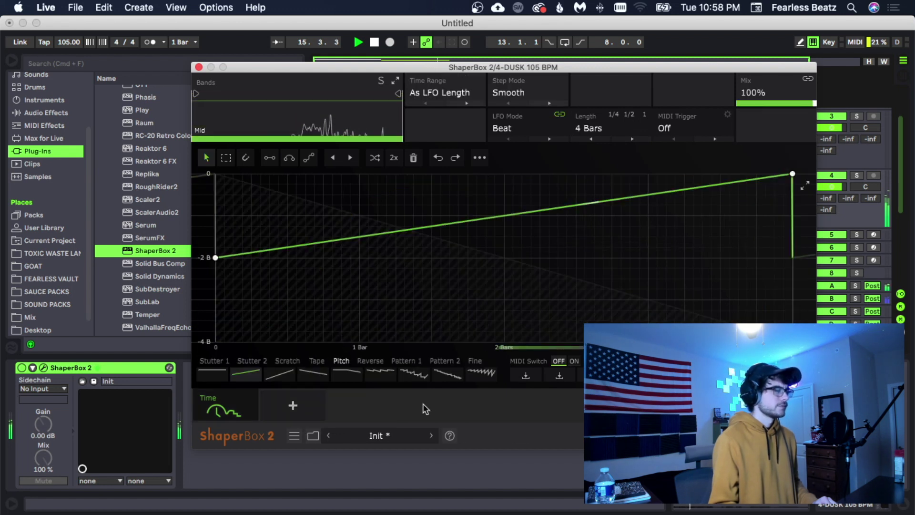
key("space")
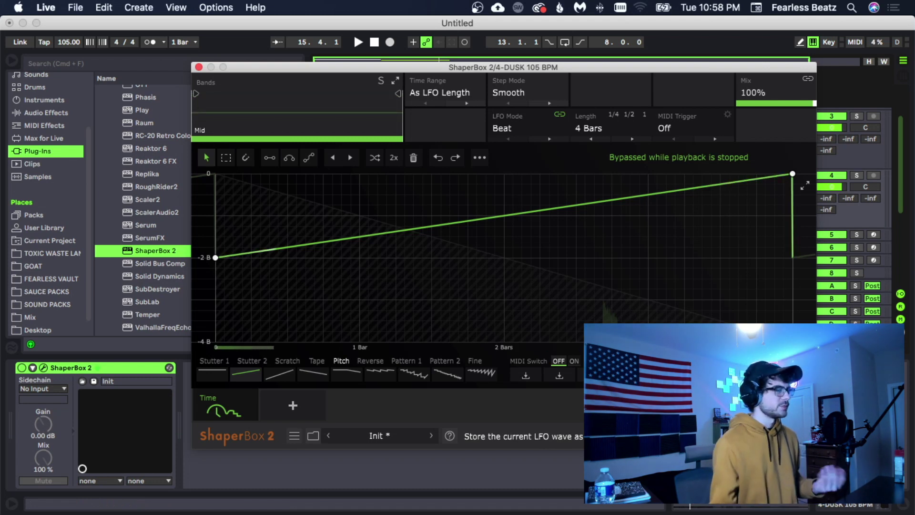
- Close the ShaperBox 2 window and freeze the 4 DUSK 105 track
left_click(199, 67)
right_click(388, 174)
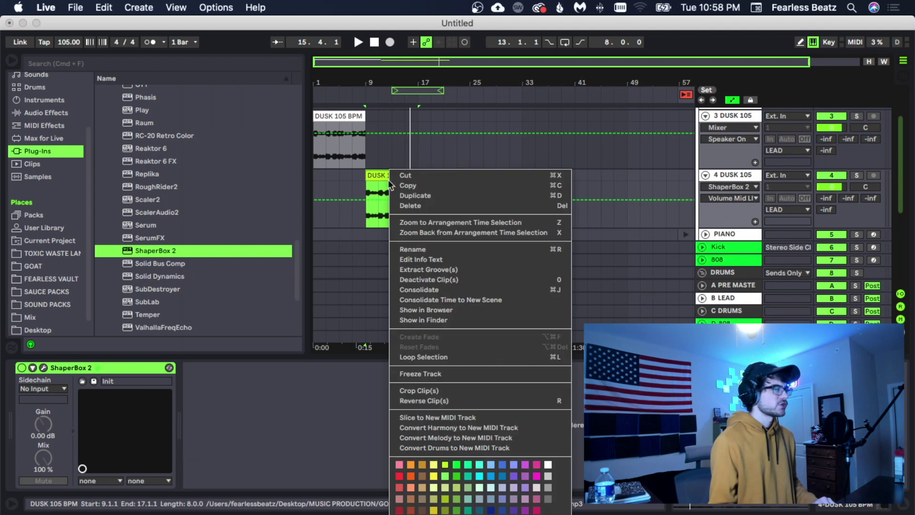
left_click(441, 371)
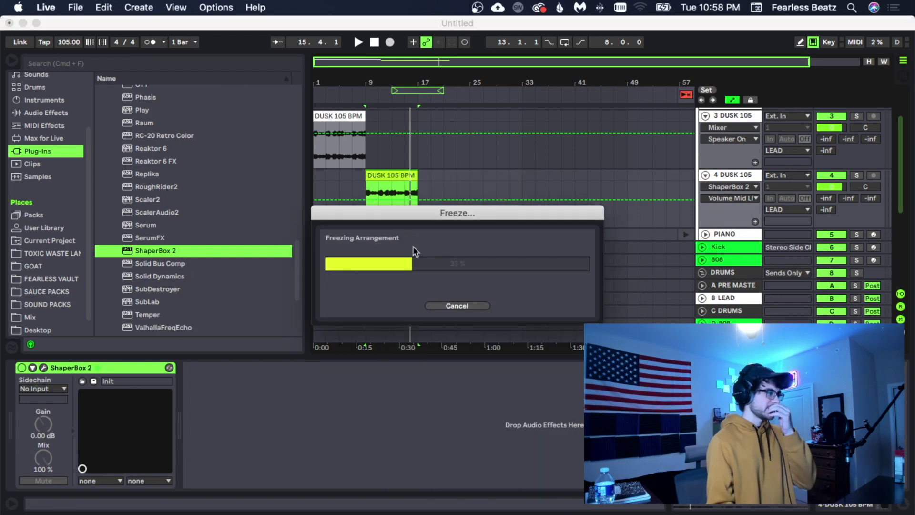
- Extend the frozen DUSK 105 BPM clip over its tail to about 18.2.3 and trim the silence from its start
left_click_drag(413, 82, 420, 113)
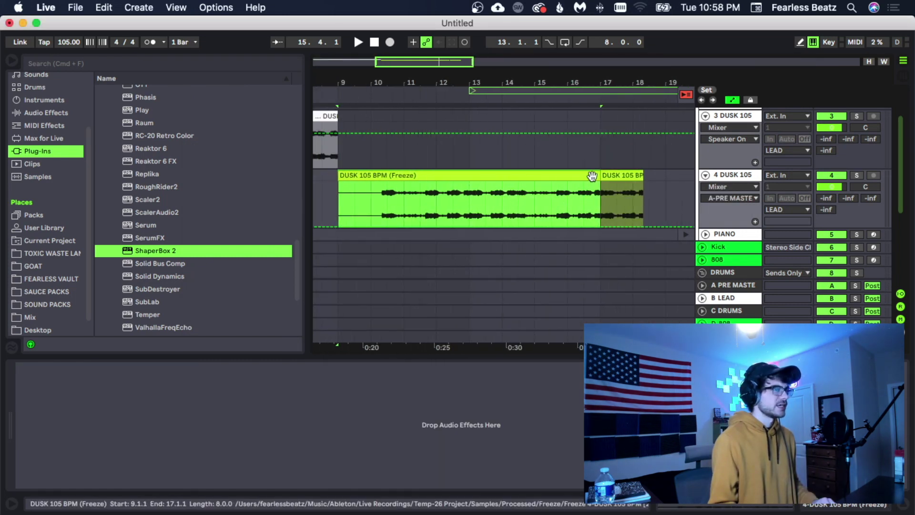
left_click_drag(600, 177, 657, 176)
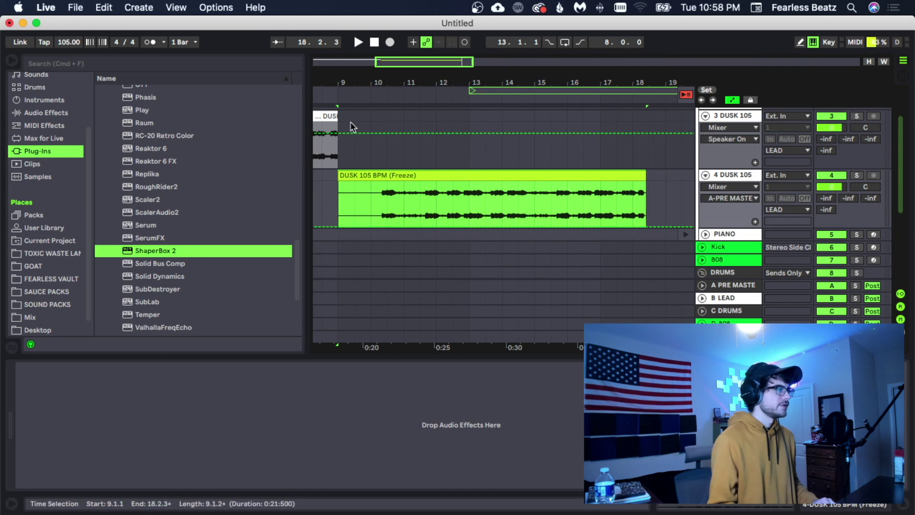
left_click_drag(370, 79, 413, 122)
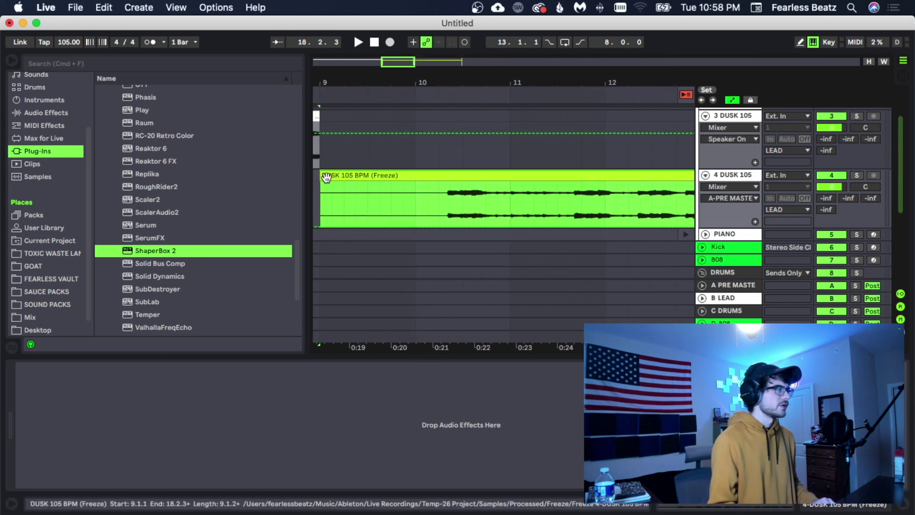
left_click_drag(321, 200, 439, 201)
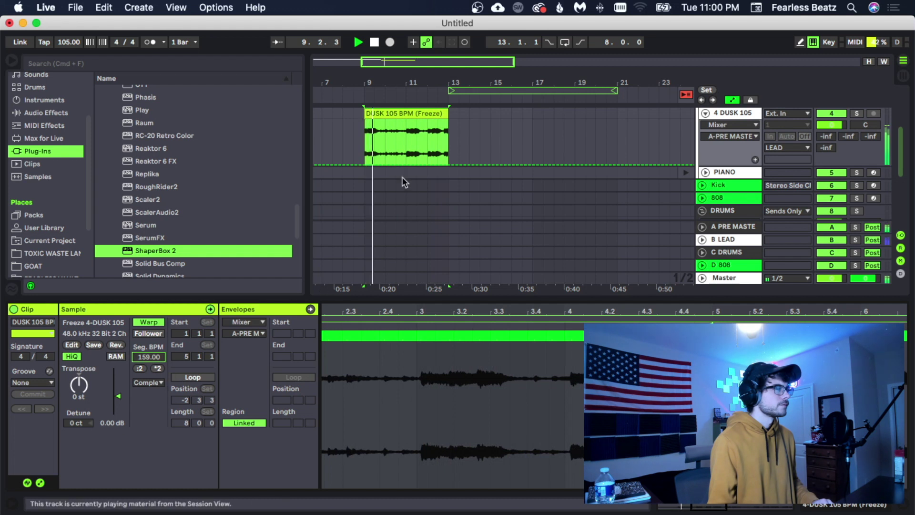
- Extend the four-bar DUSK 105 BPM (Freeze) clip to bar 17 while listening to it
scroll(454, 206, "up", 3)
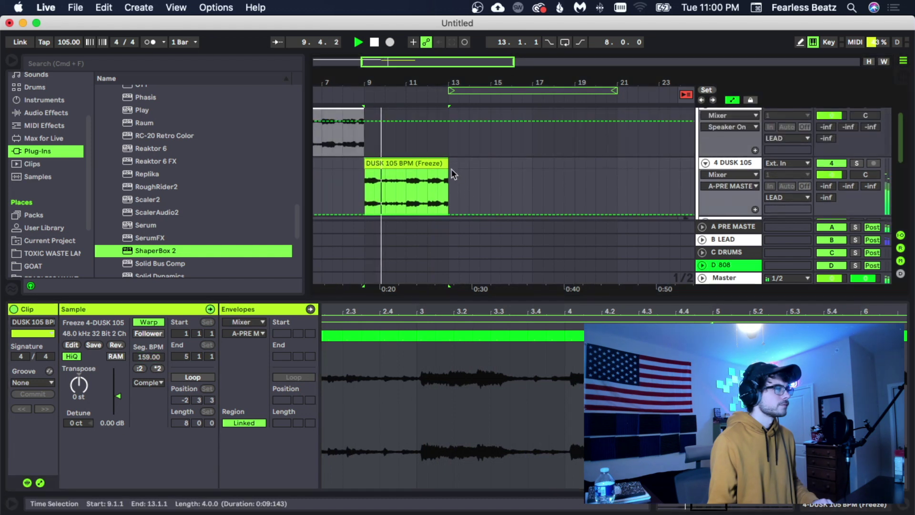
left_click_drag(448, 164, 532, 165)
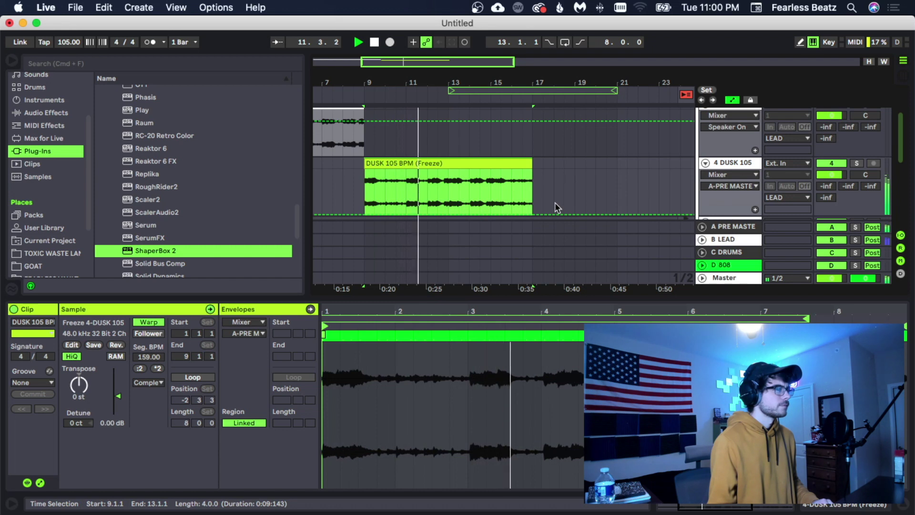
scroll(555, 202, "up", 2)
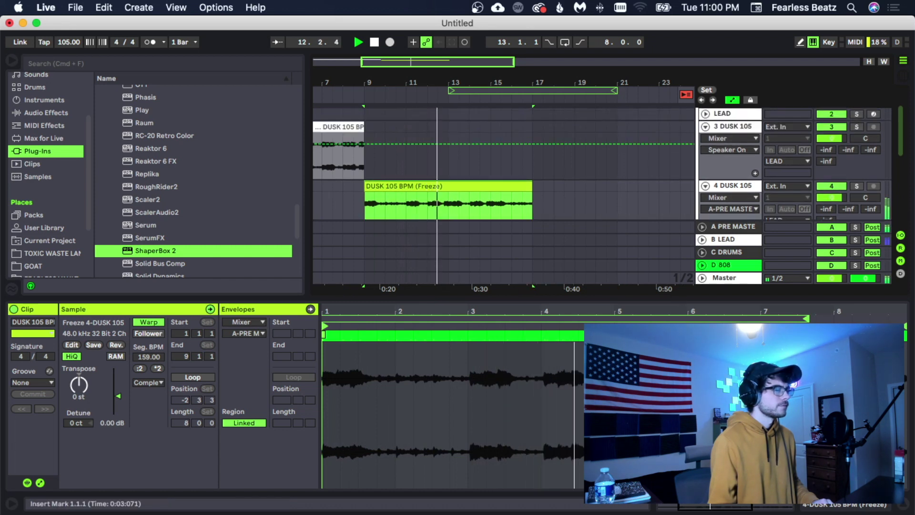
left_click(831, 506)
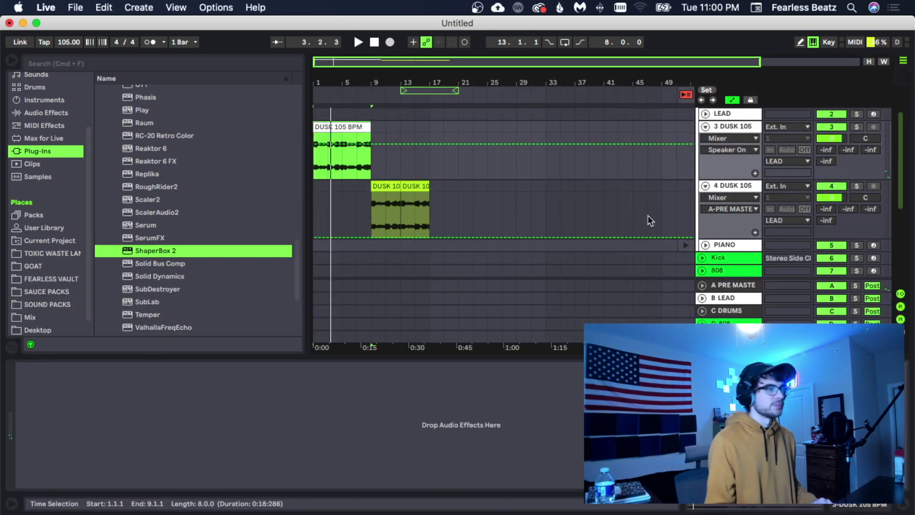
- Delete the 4 DUSK 105 track and load the Looperator plug-in on the 3 DUSK 105 track
left_click(717, 189)
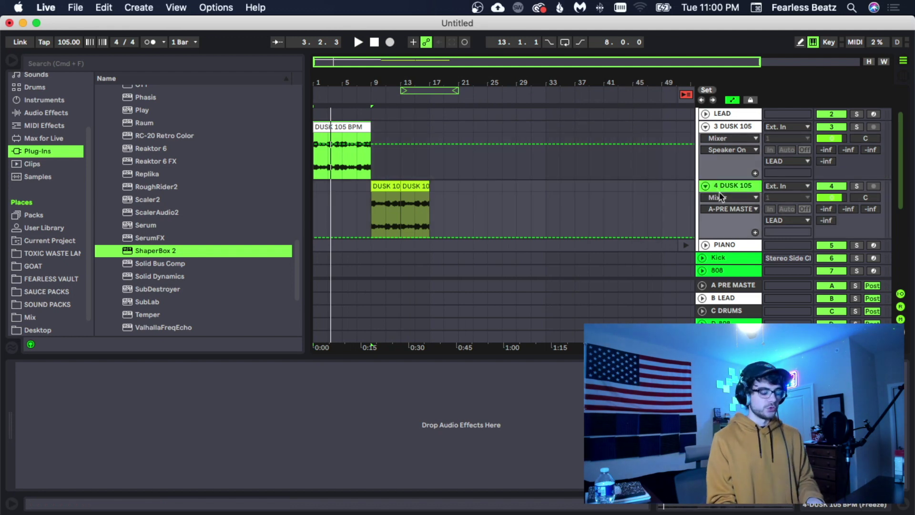
key("Delete")
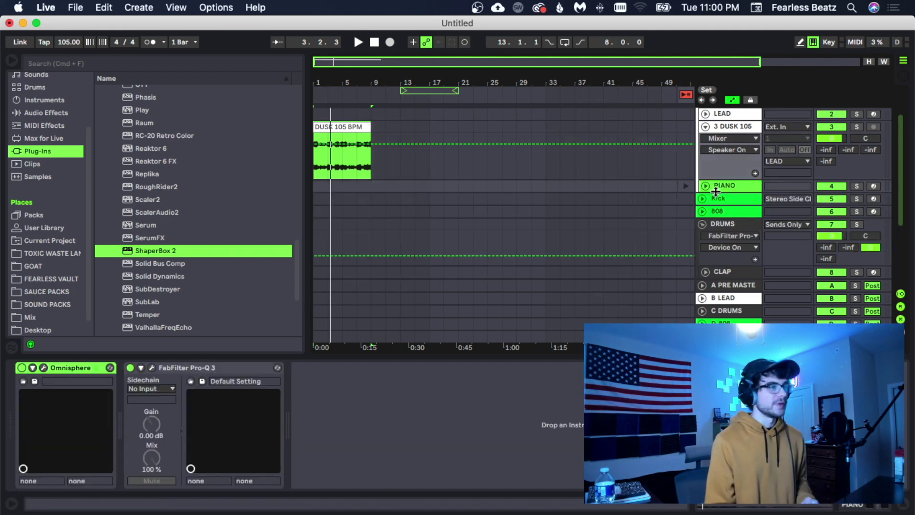
scroll(562, 187, "up", 2)
scroll(170, 187, "up", 5)
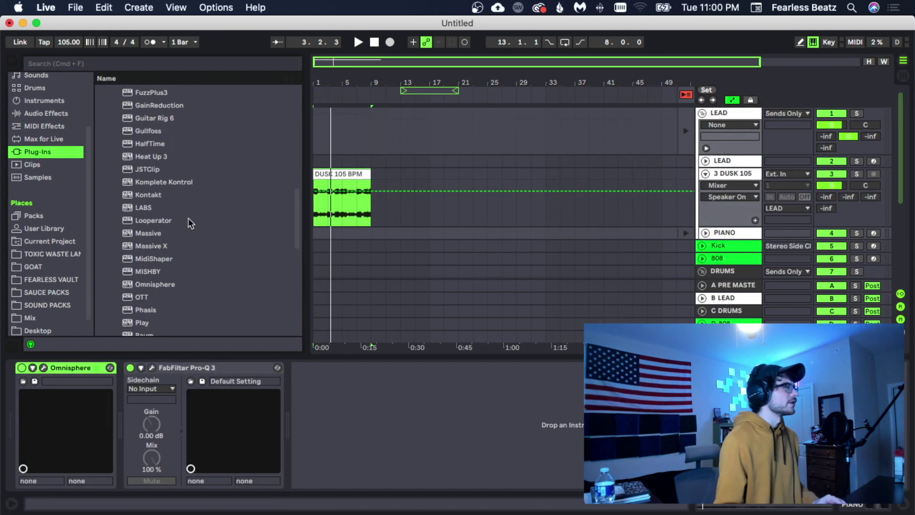
left_click(172, 223)
left_click_drag(366, 370, 477, 200)
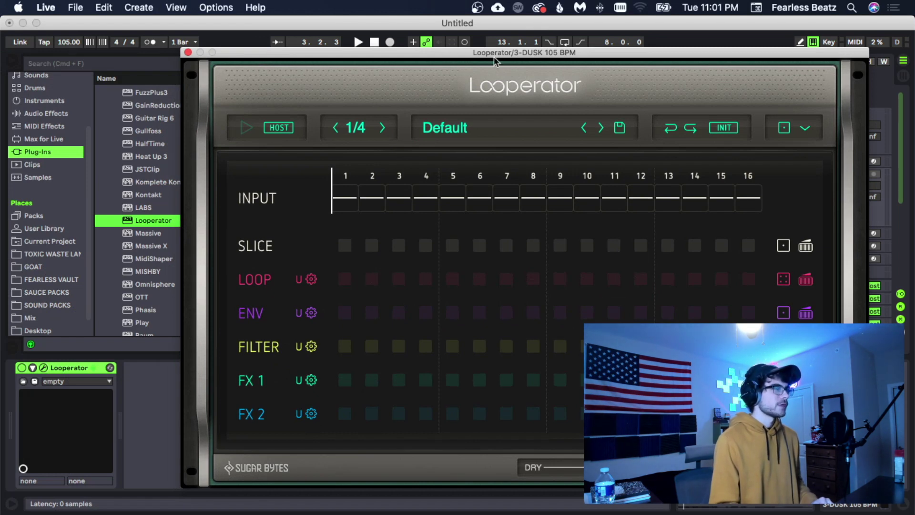
left_click_drag(495, 58, 510, 43)
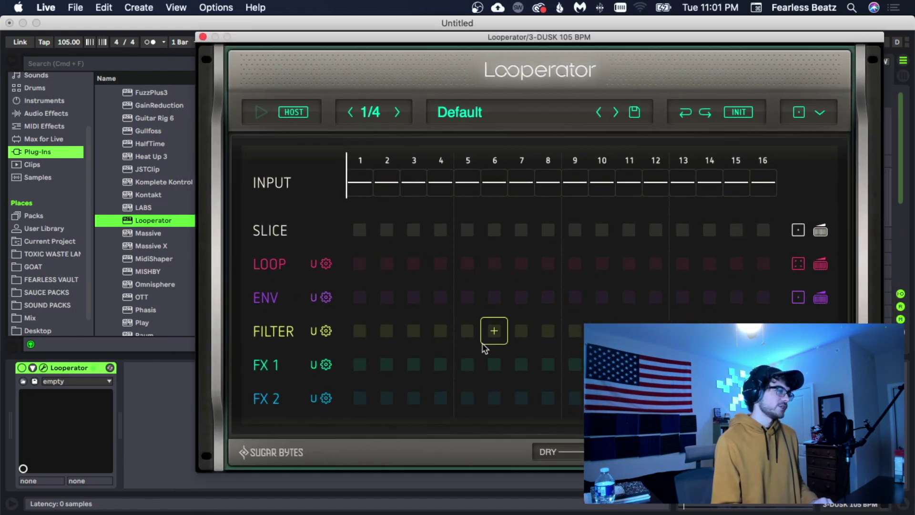
- While the sample plays through Looperator, set FX 2 at step 6 to Vinyl 1 and add the decaying-bars effect 2 to FX 1 at step 10
key("space")
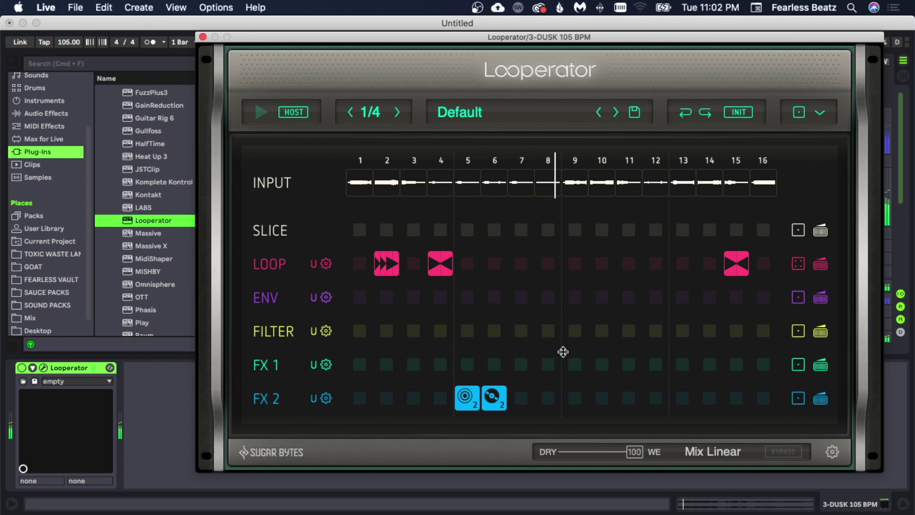
left_click(503, 402)
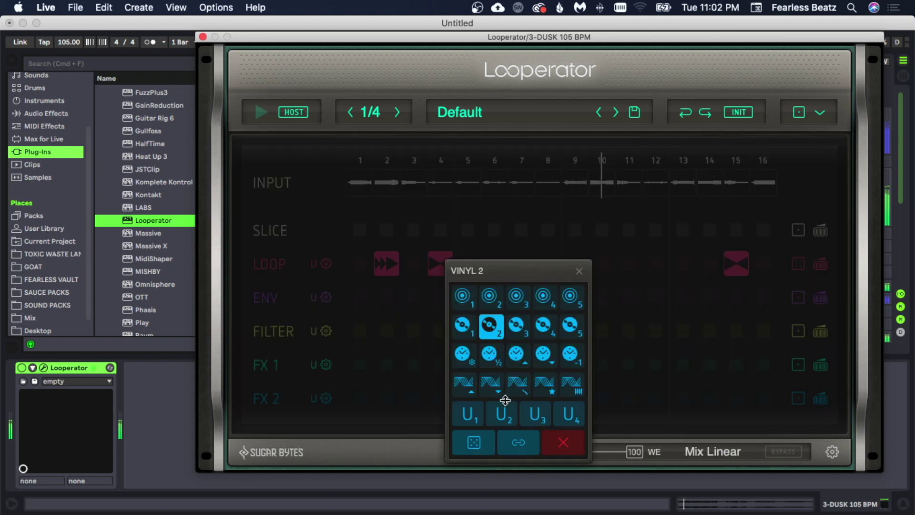
left_click(462, 325)
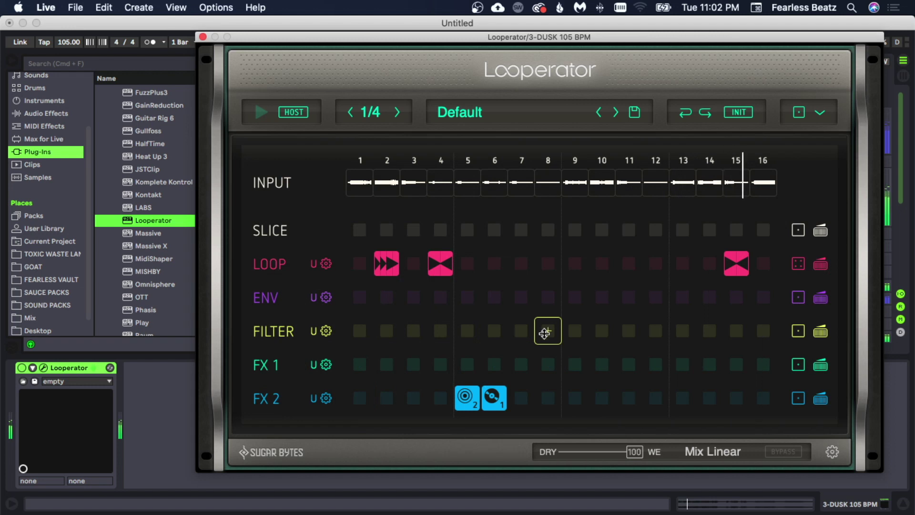
left_click(596, 361)
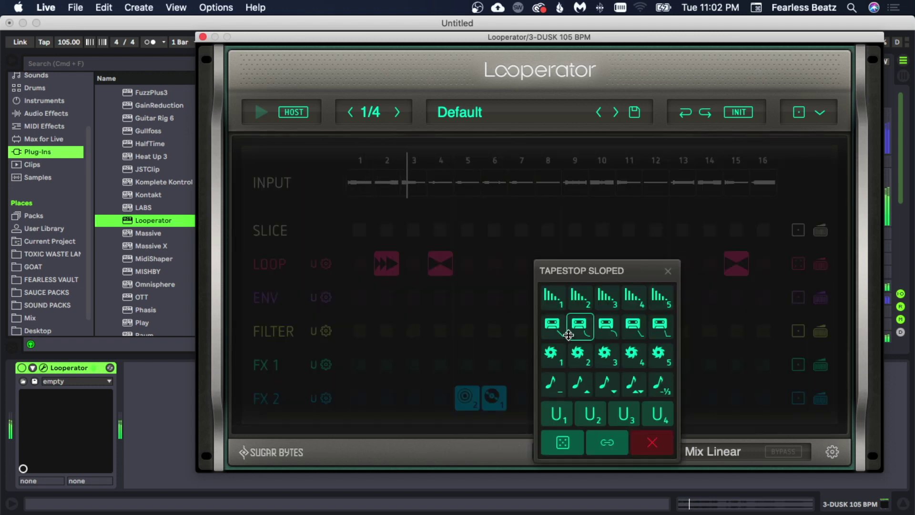
left_click(580, 298)
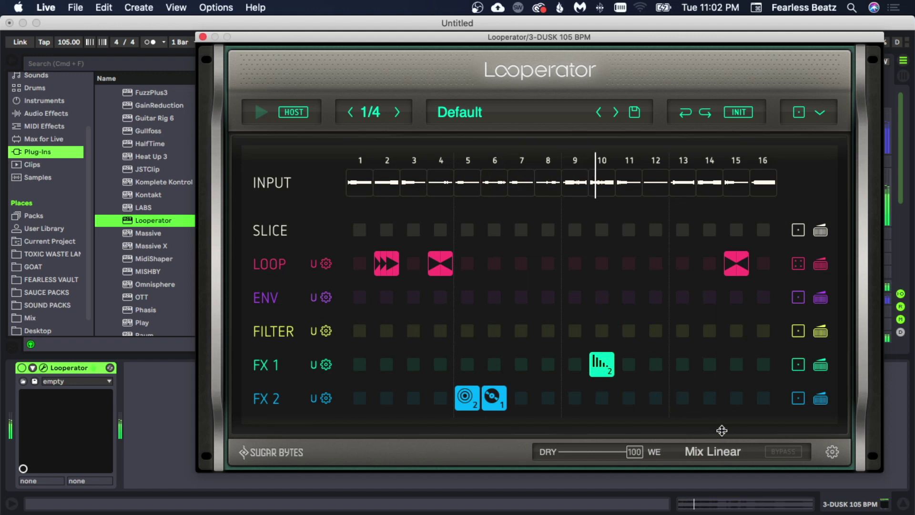
- Replace the FX 1 effect at step 10 with the first musical-note effect while the sample plays
left_click(599, 361)
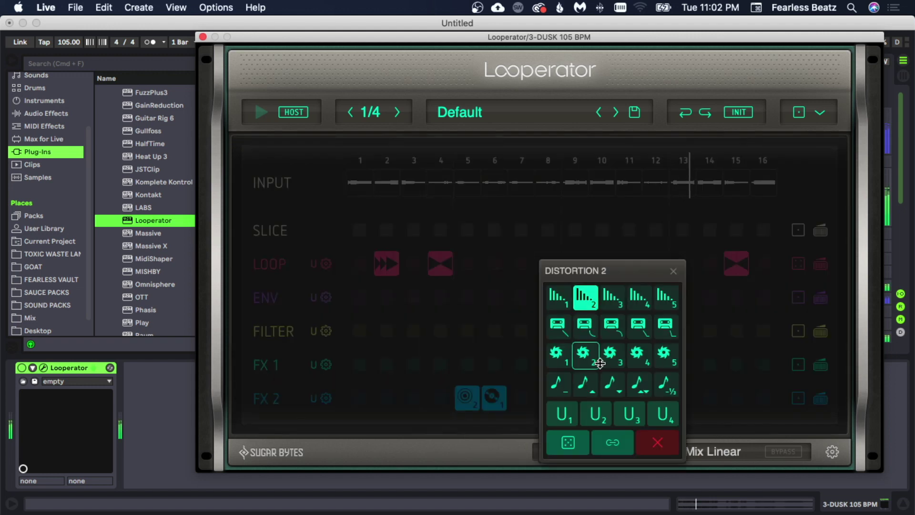
left_click(562, 372)
- Adjust the FX 2 row's level and set Looperator's overall dry/wet mix to 57 while listening to the sample
left_click_drag(638, 455, 619, 454)
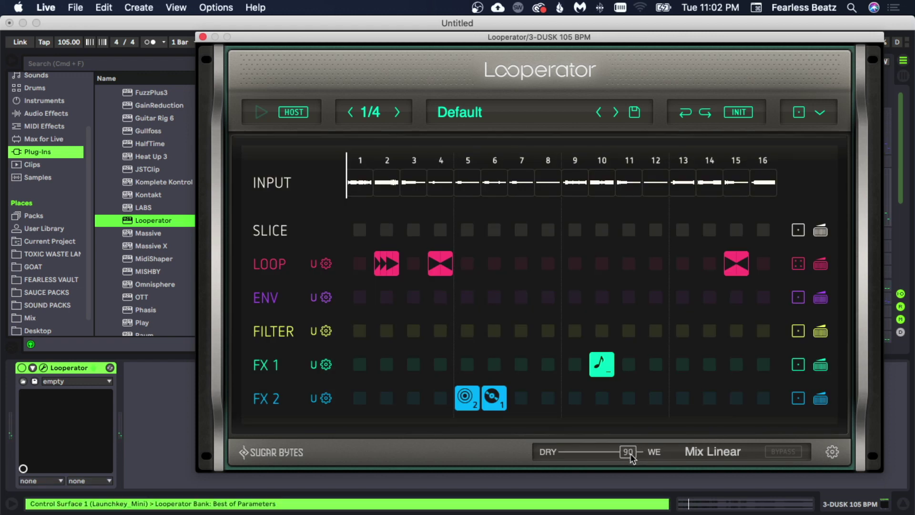
left_click(821, 405)
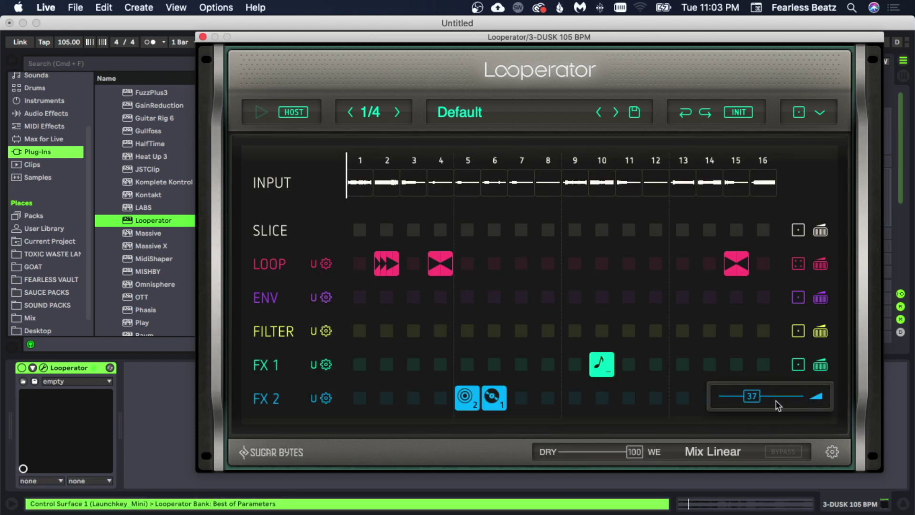
left_click_drag(776, 402, 841, 402)
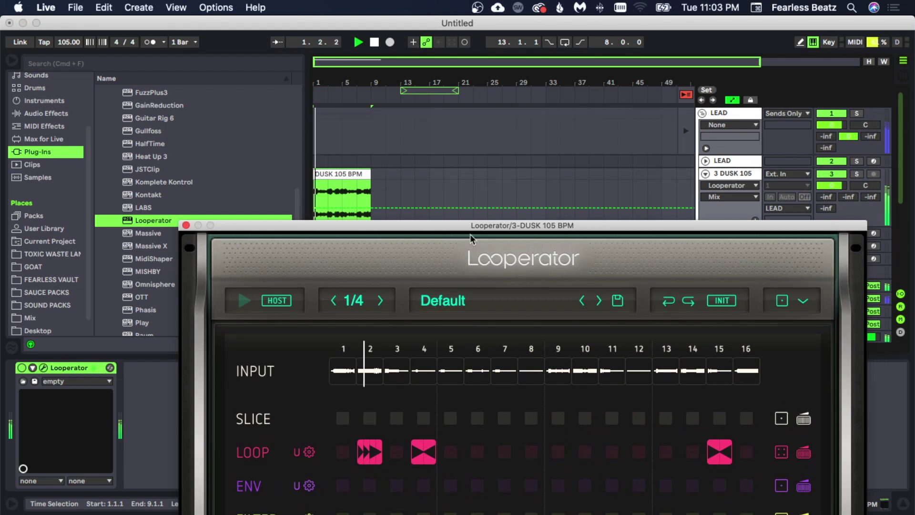
left_click_drag(472, 225, 465, 49)
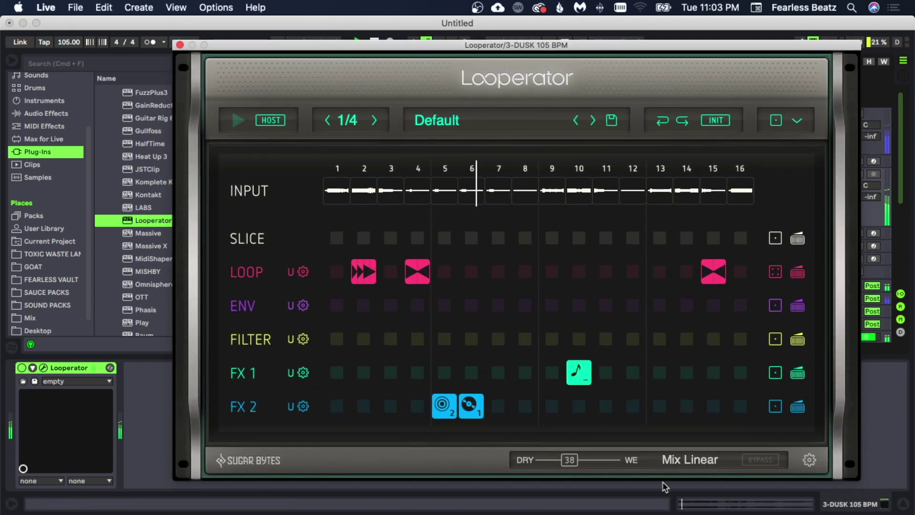
left_click_drag(582, 469, 584, 463)
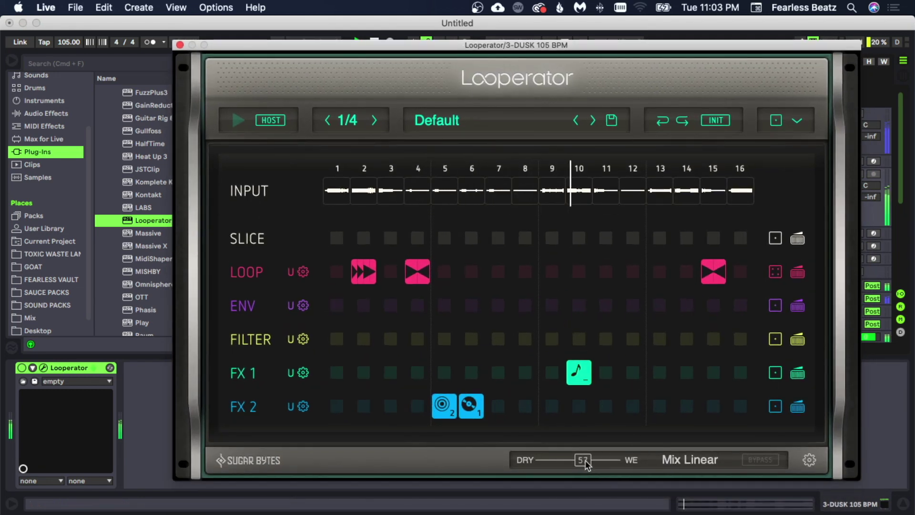